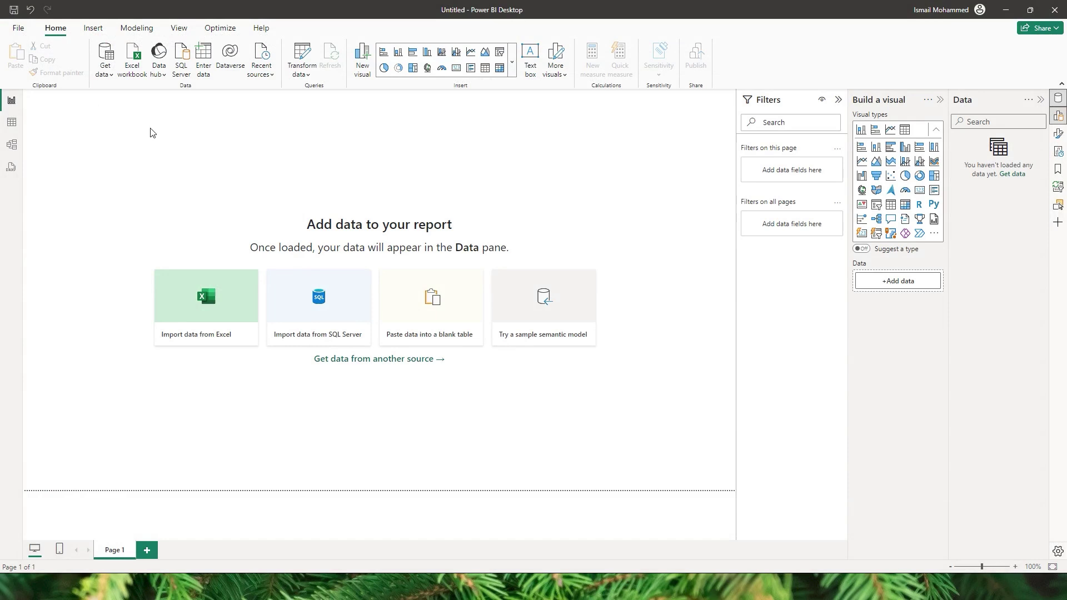
Find the Microsoft Exchange connector by searching 'exc' in the full Get Data list, and open it.
left_click(105, 72)
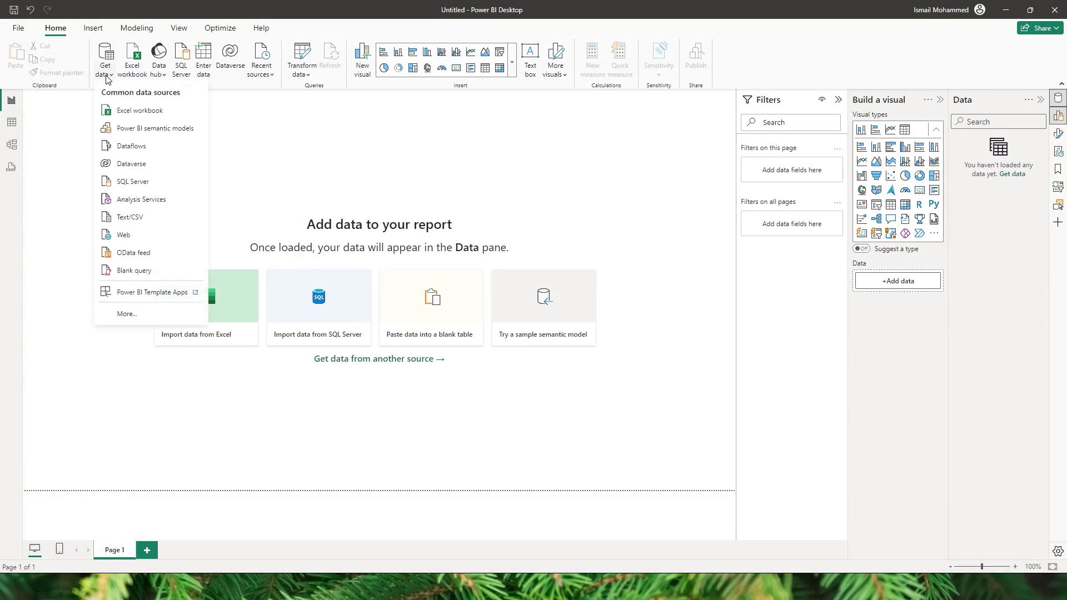
left_click(128, 314)
type("excha")
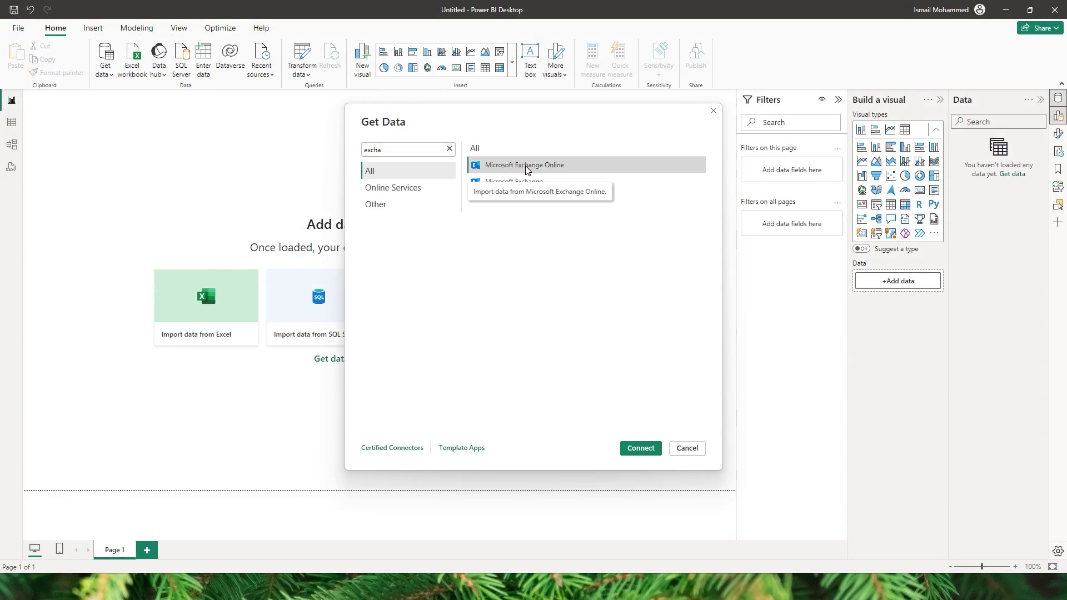
double_click(528, 181)
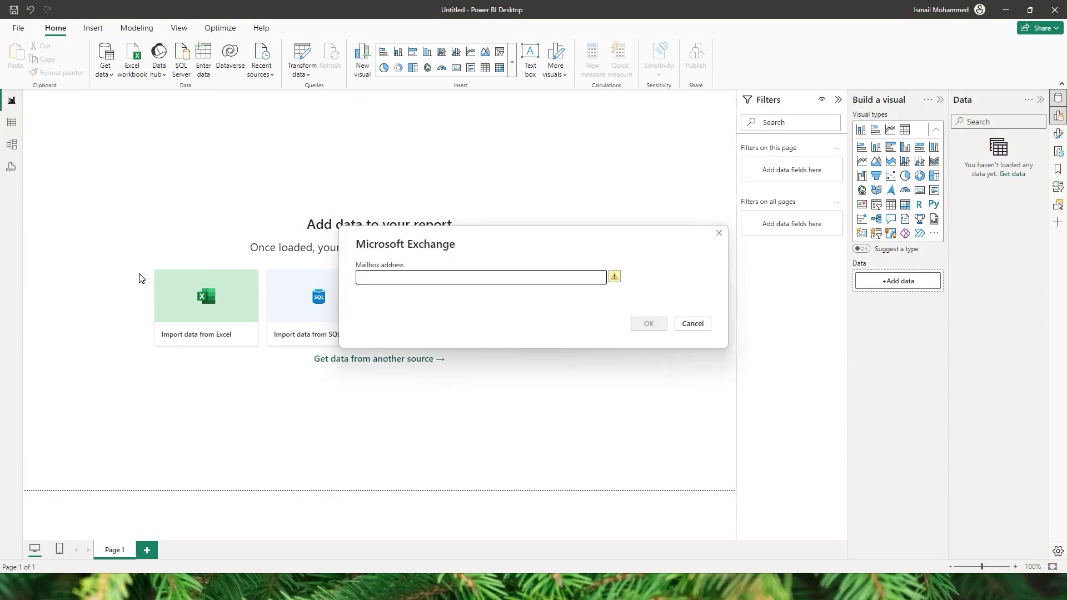
Paste the mailbox e-mail address, strip the display name and angle brackets, and connect.
key("ctrl+v")
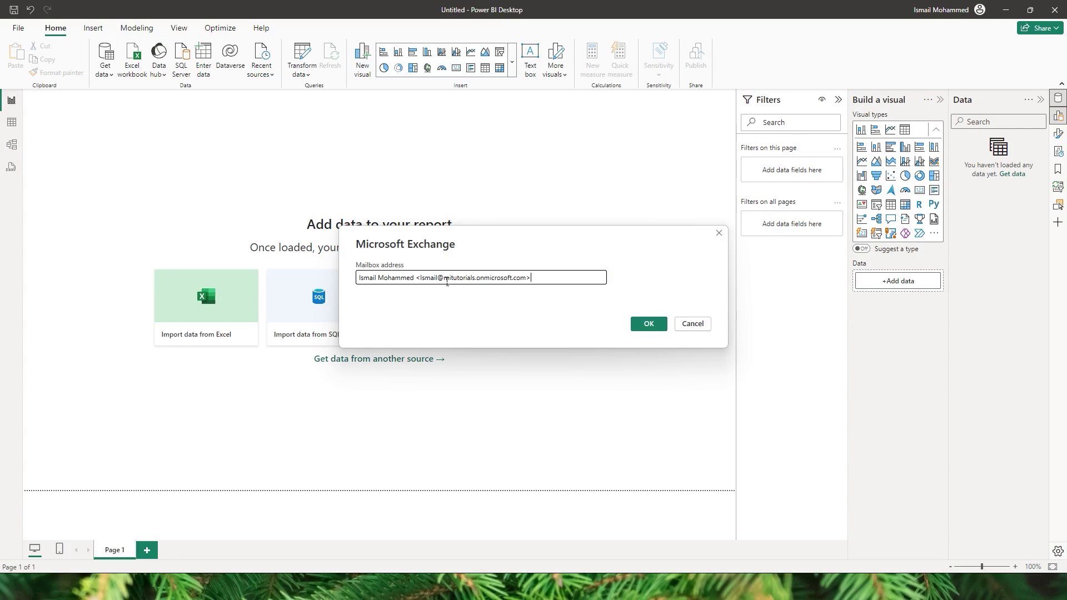
left_click_drag(421, 278, 323, 283)
key("BackSpace")
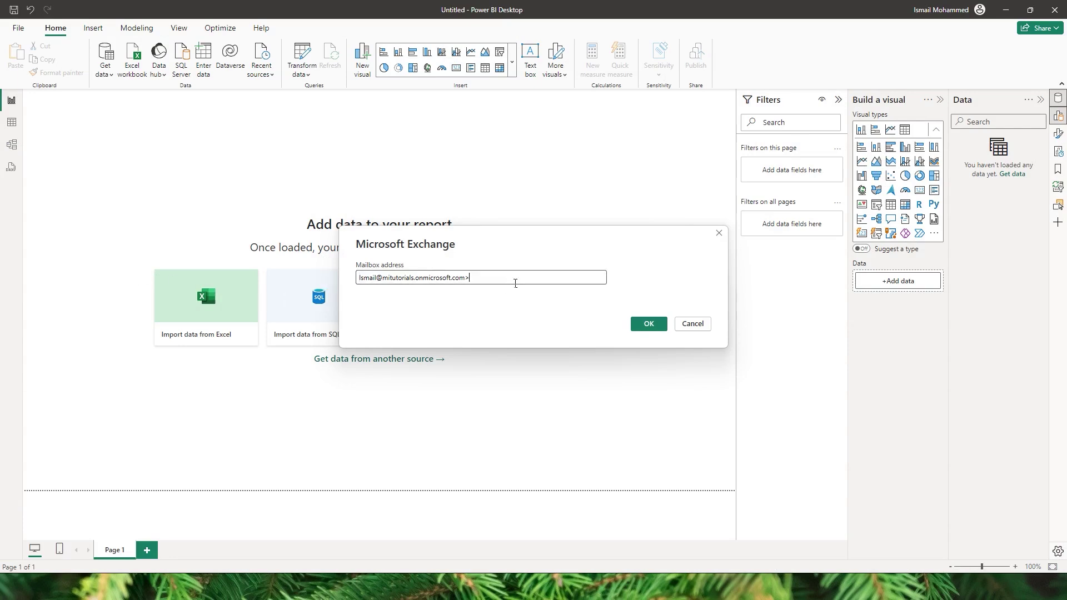
left_click(515, 284)
key("BackSpace")
left_click(642, 325)
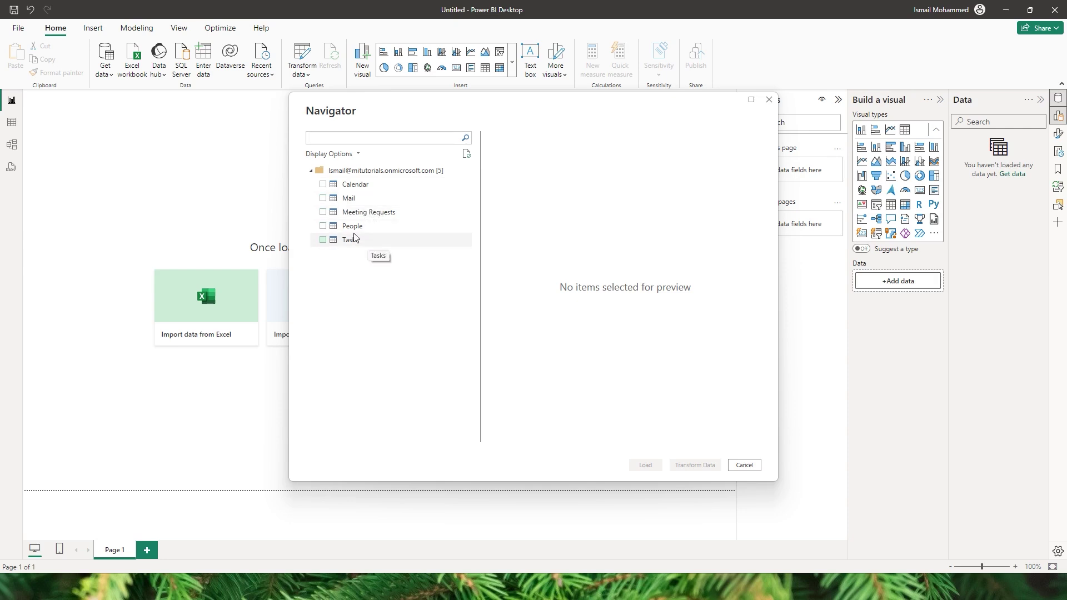
Tick the Mail table in Navigator and send it to Power Query via Transform Data.
left_click(323, 199)
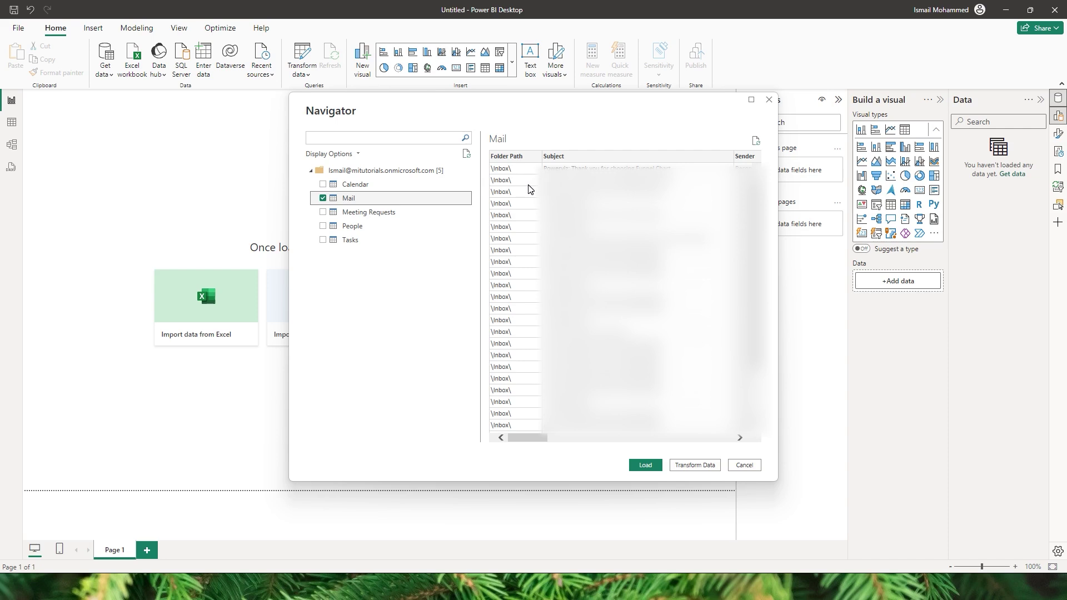
left_click(717, 466)
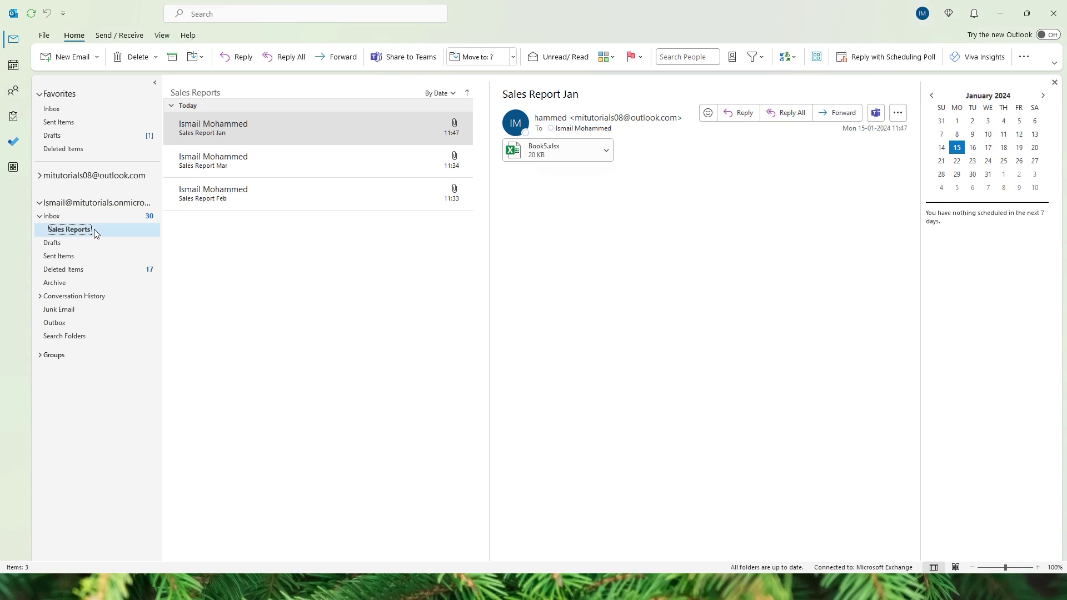
Open the Sales Report Jan e-mail in the Sales Reports folder to view its Excel attachment.
left_click(252, 136)
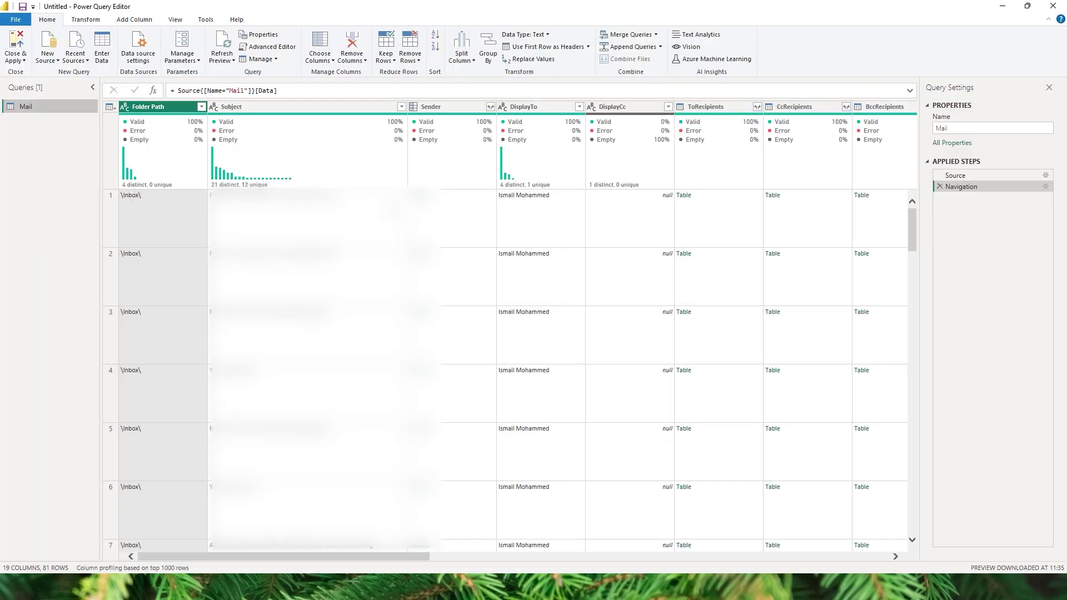
Filter Folder Path to only \Inbox\Sales Reports\, leaving the three sales report e-mails.
mouse_move(197, 122)
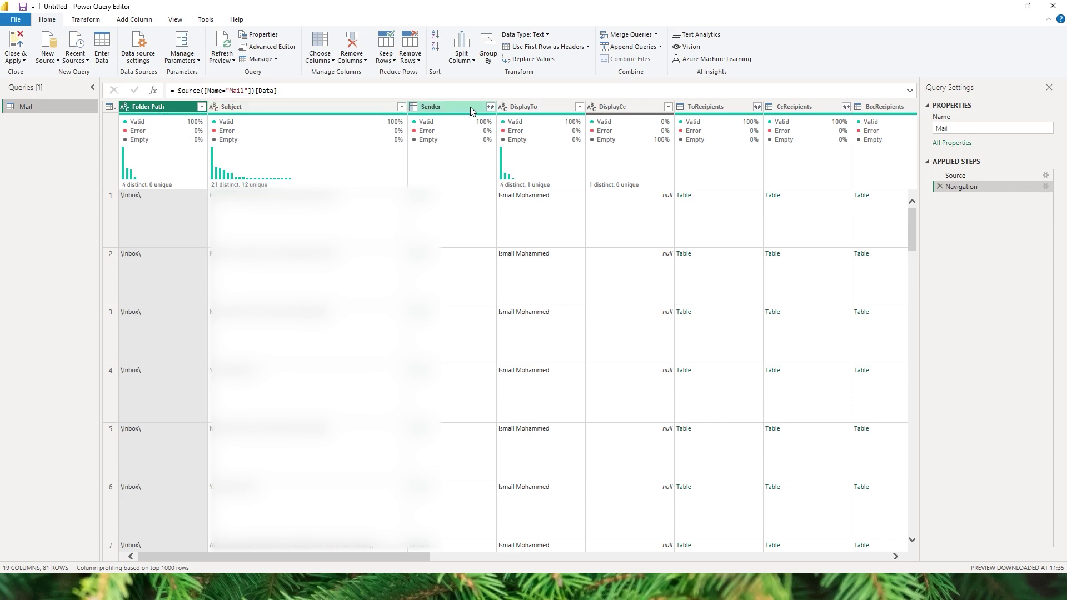
left_click(202, 109)
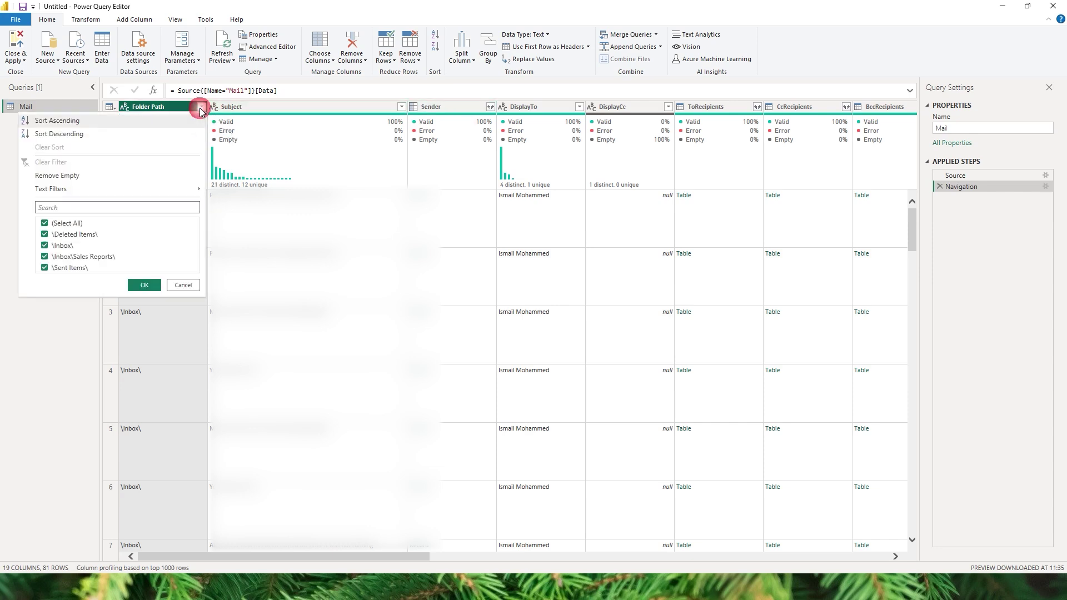
left_click(45, 225)
left_click(45, 258)
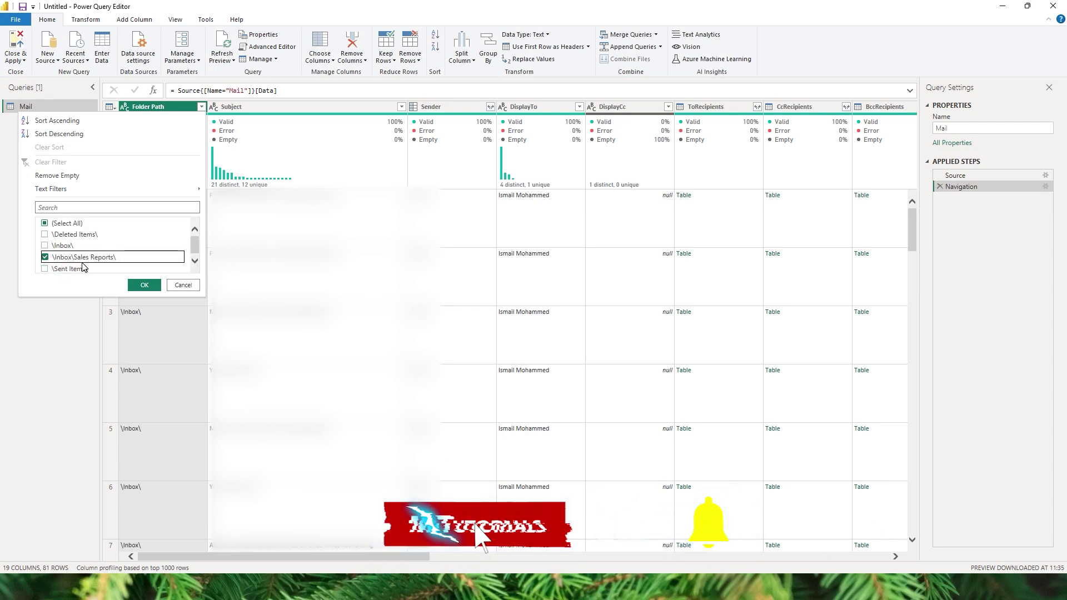
left_click(144, 286)
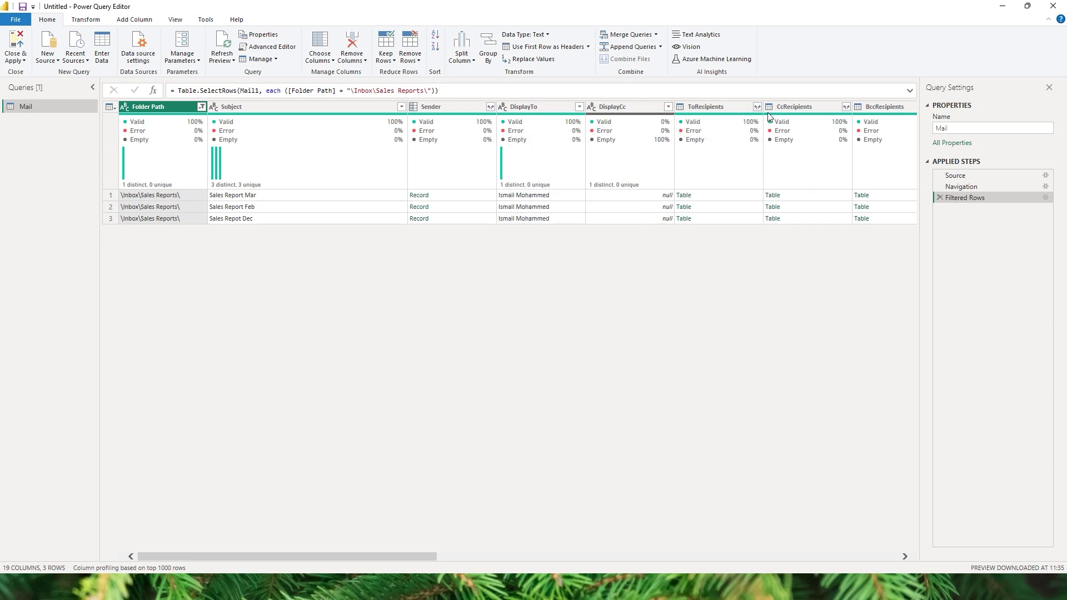
Remove every column except Attachments from the Mail query.
left_click_drag(414, 557, 584, 557)
left_click(518, 109)
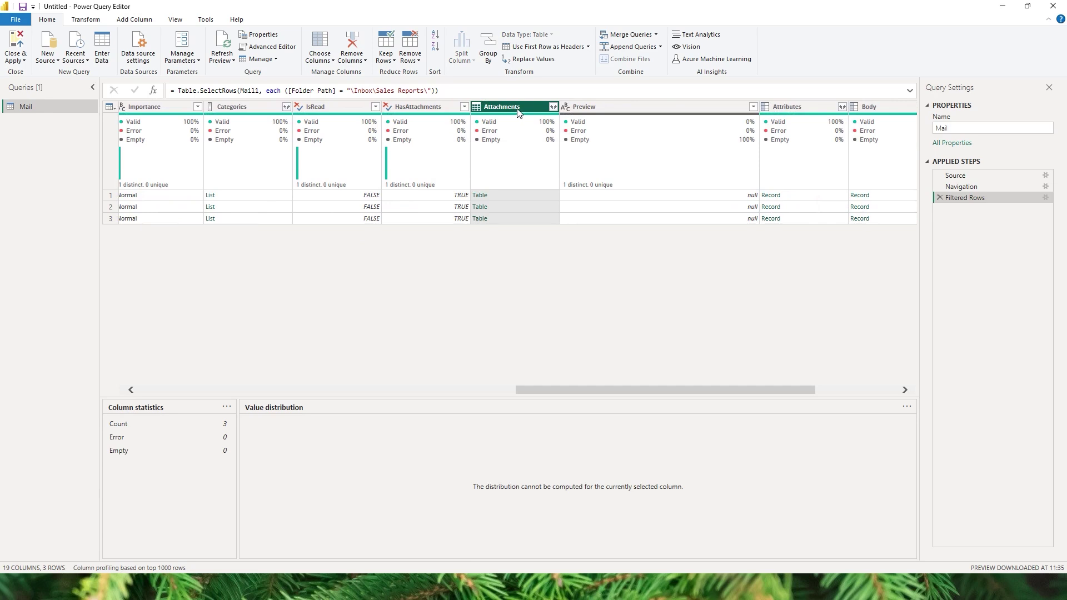
right_click(518, 110)
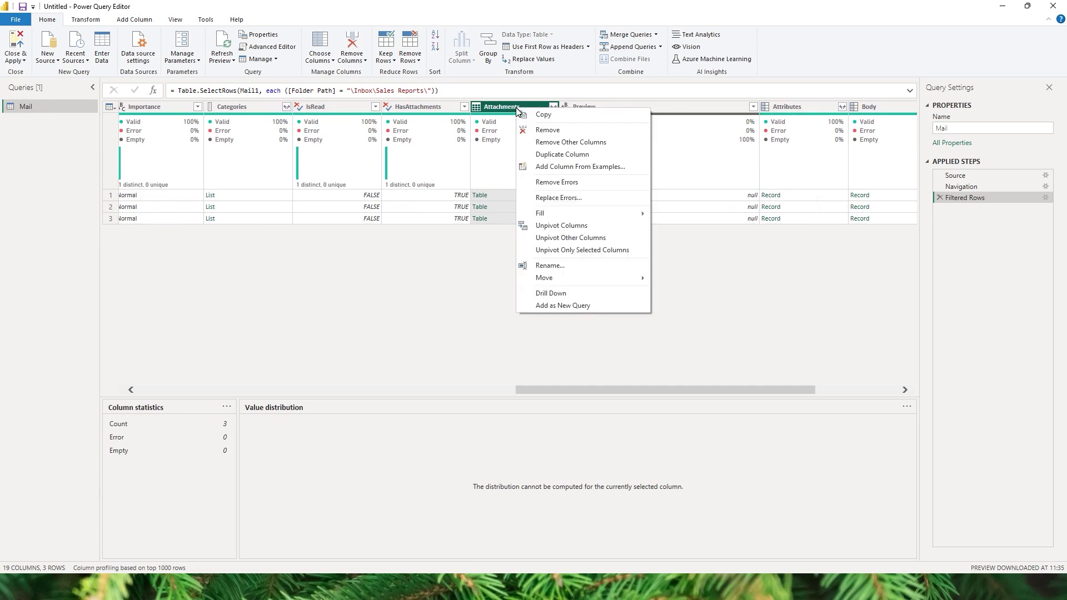
left_click(546, 143)
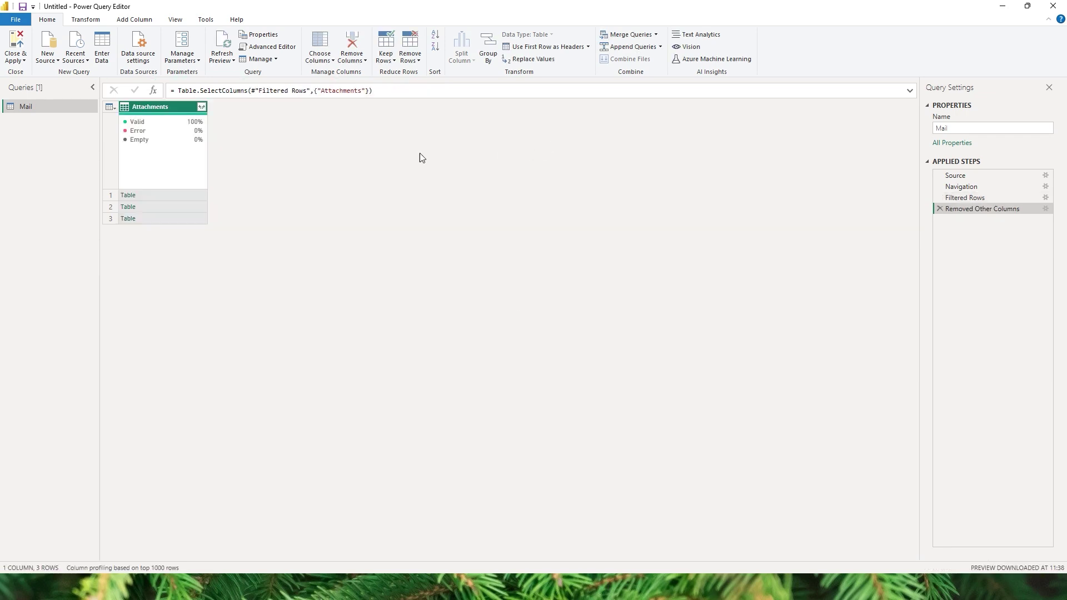
Expand all Attachments fields, then keep only the Attachments.AttachmentContent column.
left_click(201, 107)
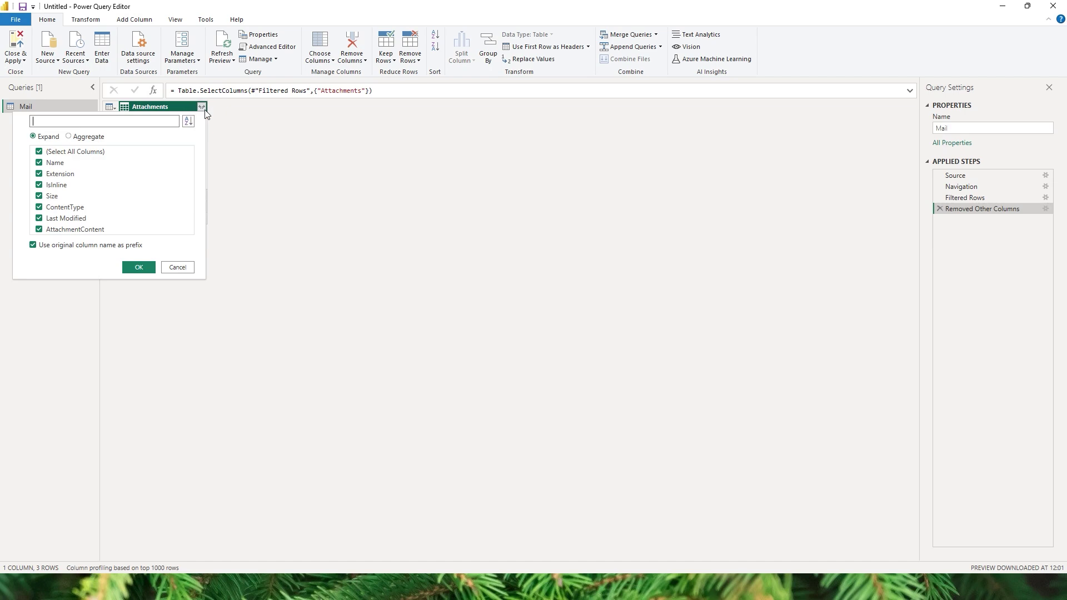
left_click(139, 267)
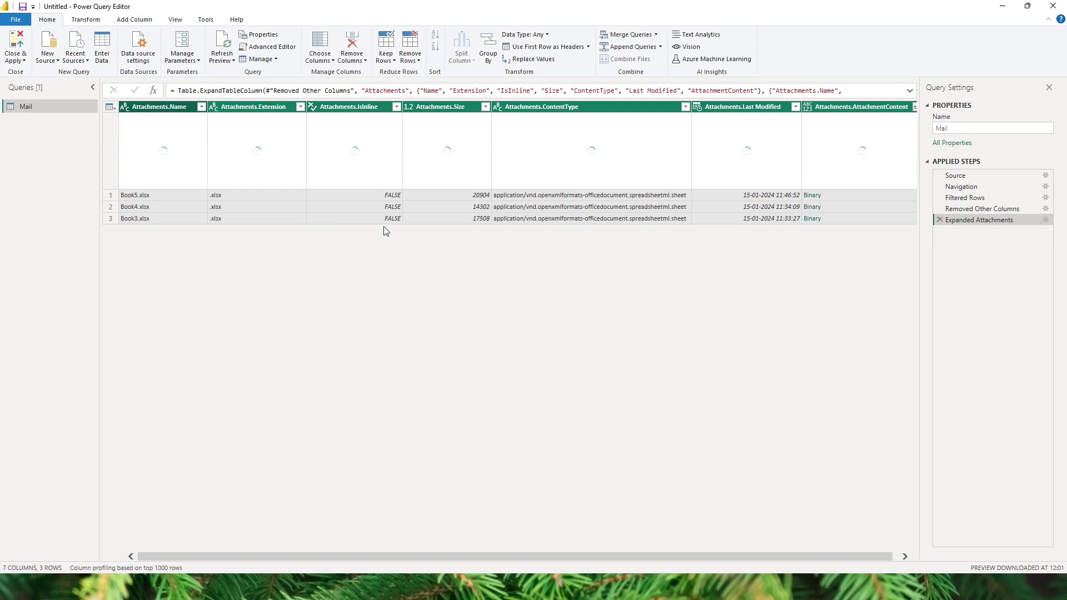
left_click_drag(475, 558, 545, 561)
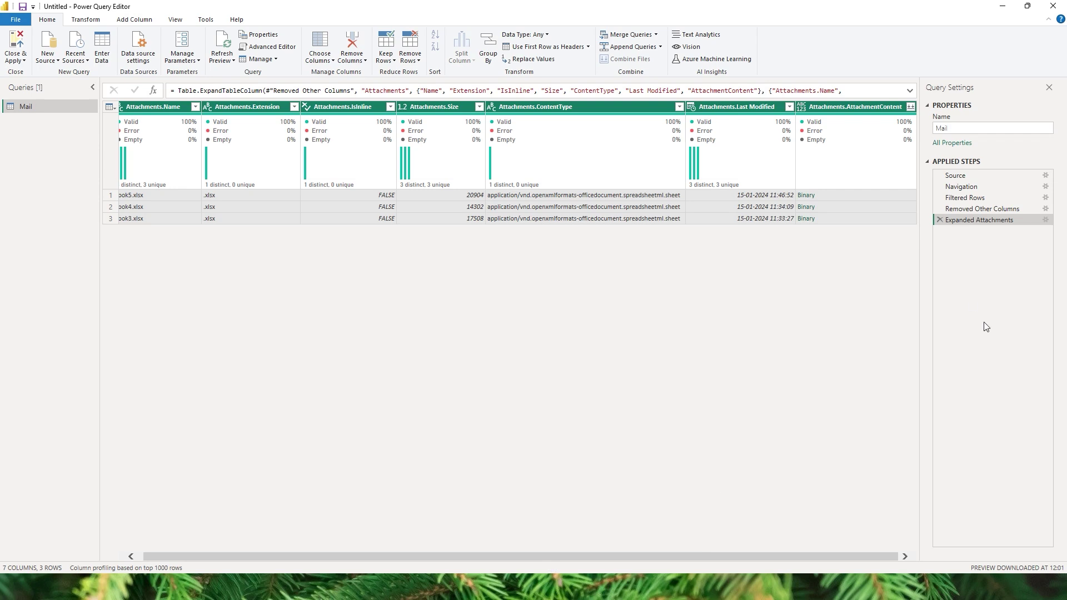
left_click(860, 111)
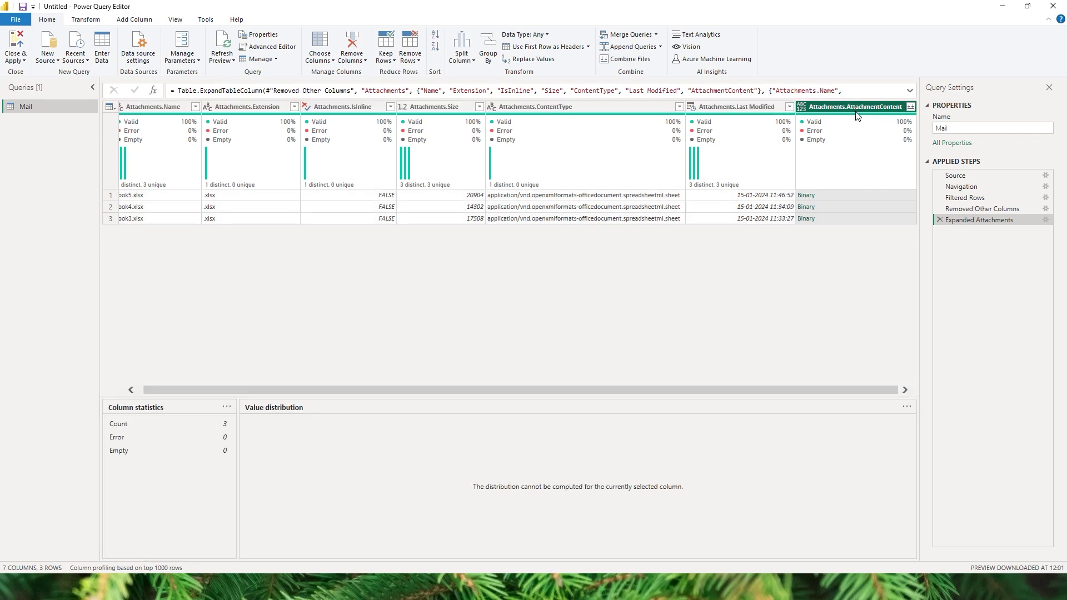
right_click(841, 108)
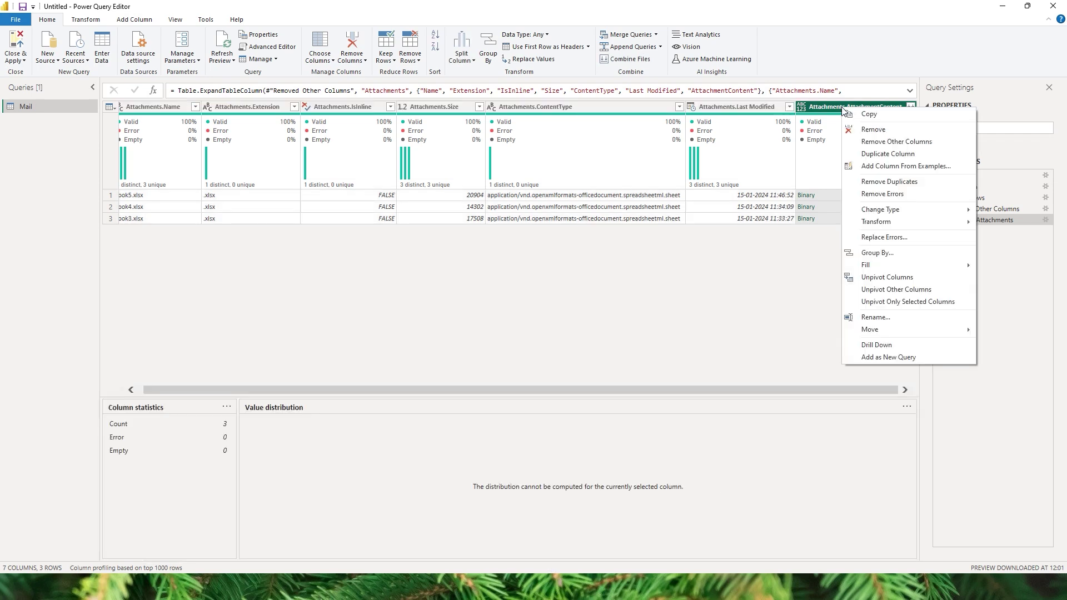
left_click(869, 143)
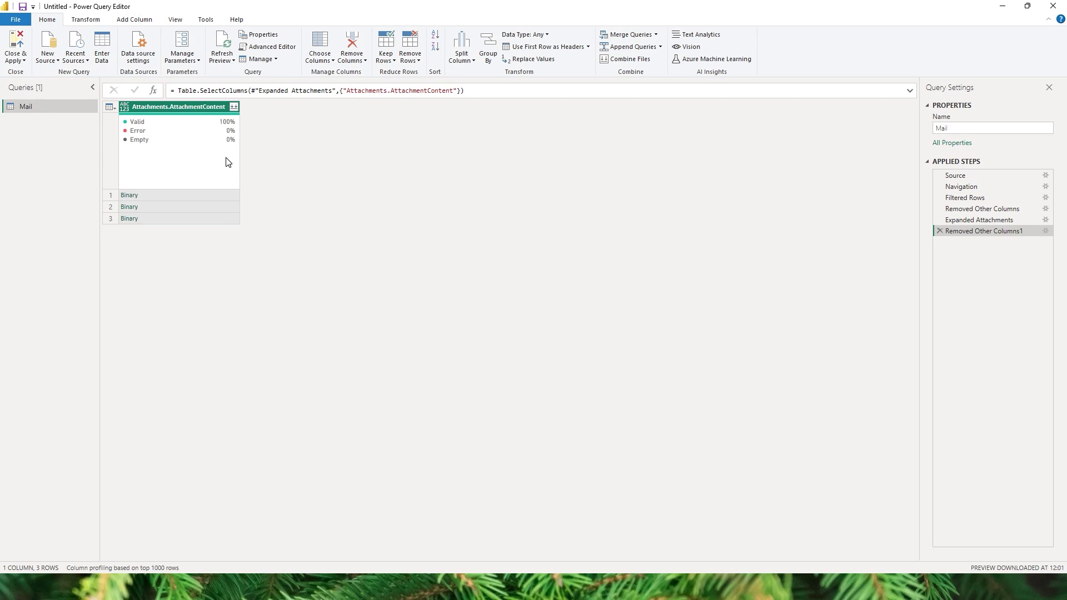
Start a new Custom Column formula beginning with Excel.Workbook.
left_click(134, 23)
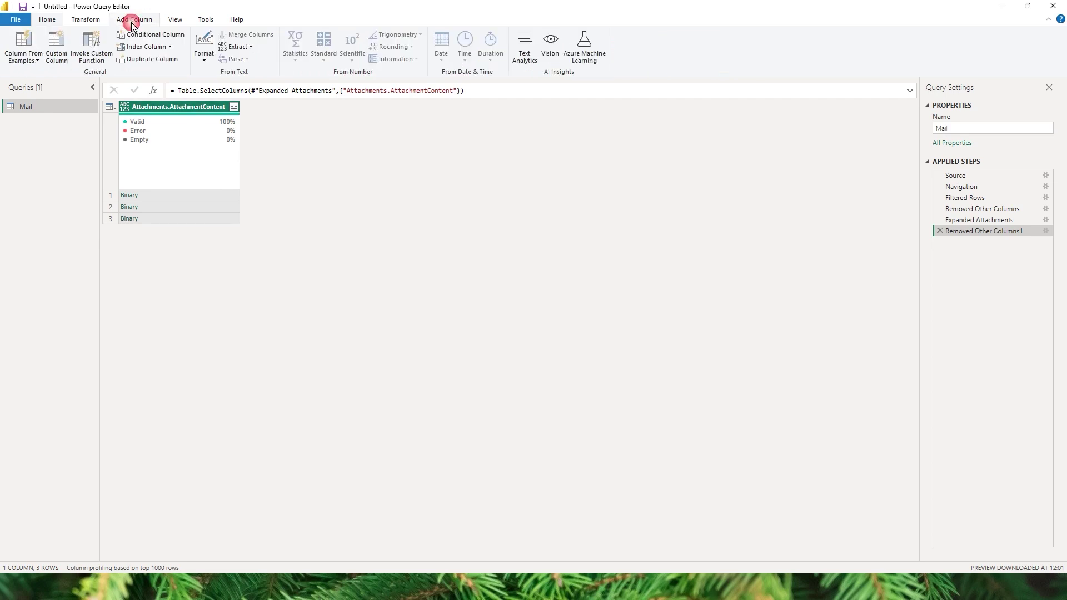
left_click(57, 65)
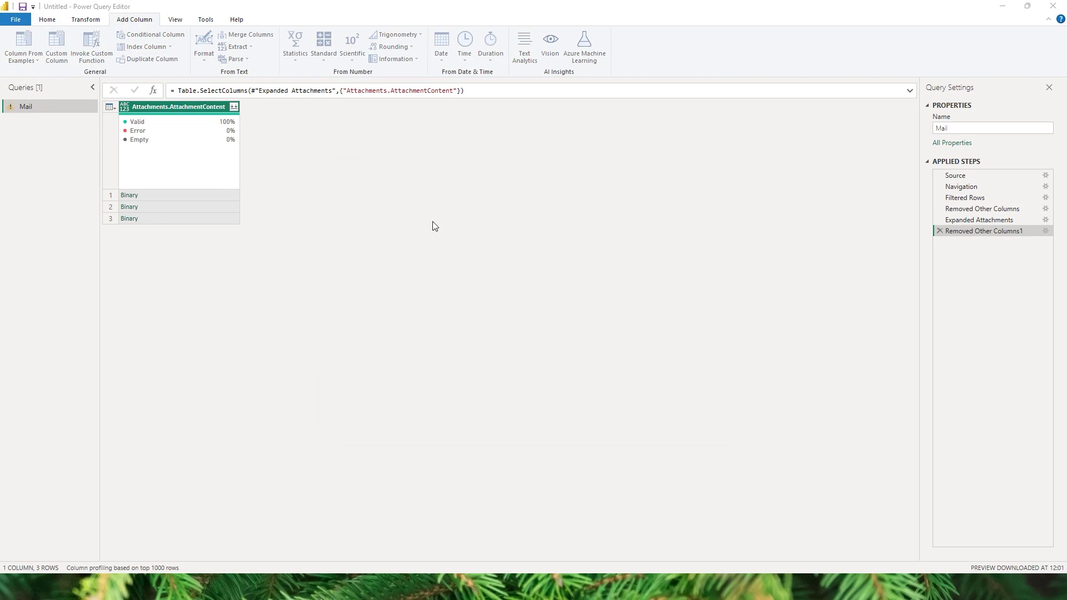
left_click(369, 259)
type("Ex")
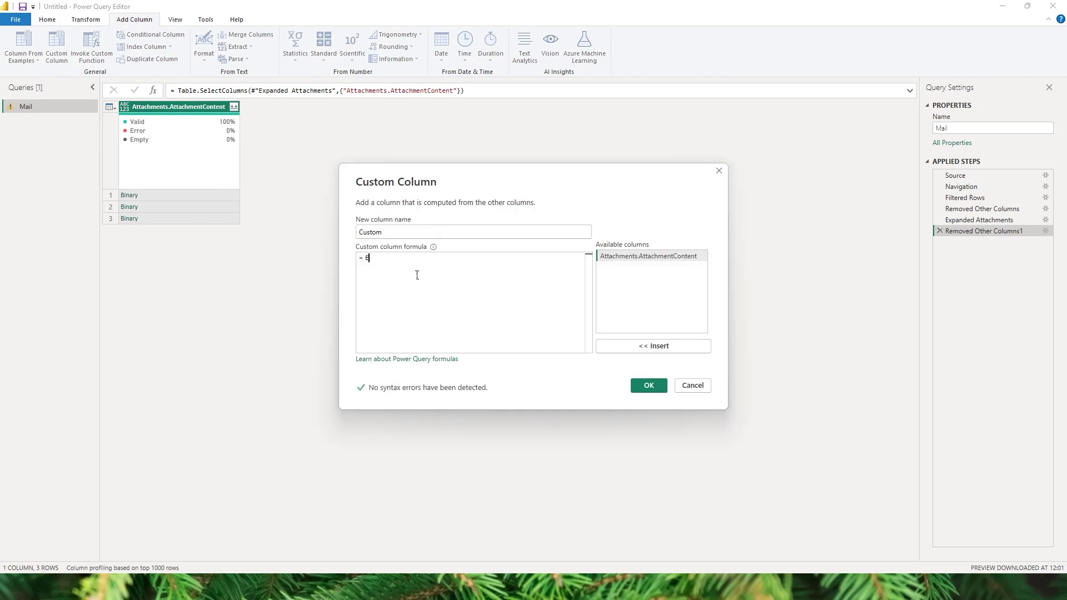
type("ce")
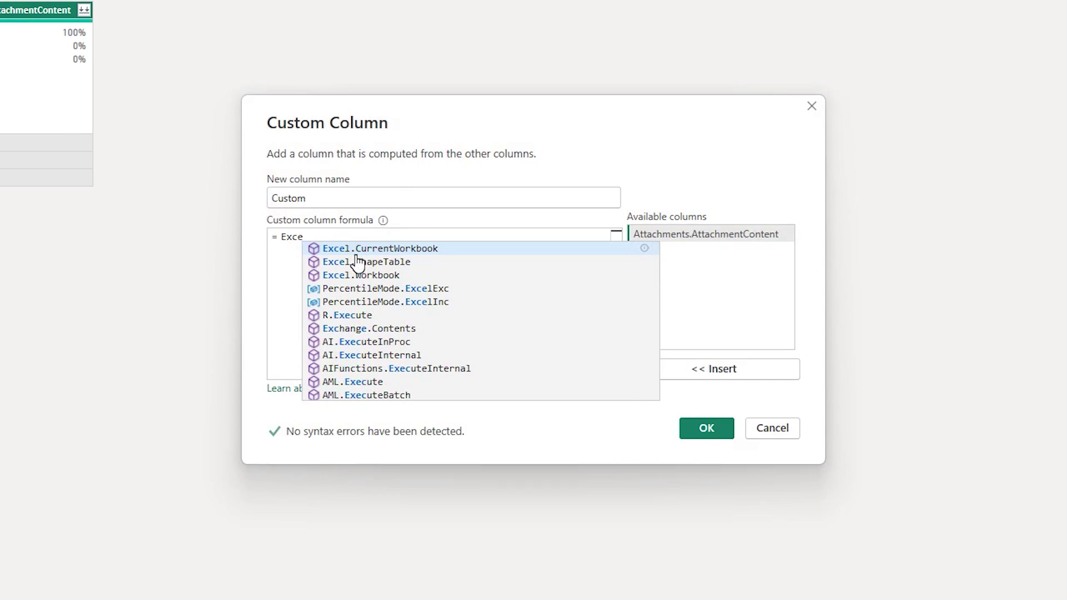
key("Down")
key("Down")
key("Tab")
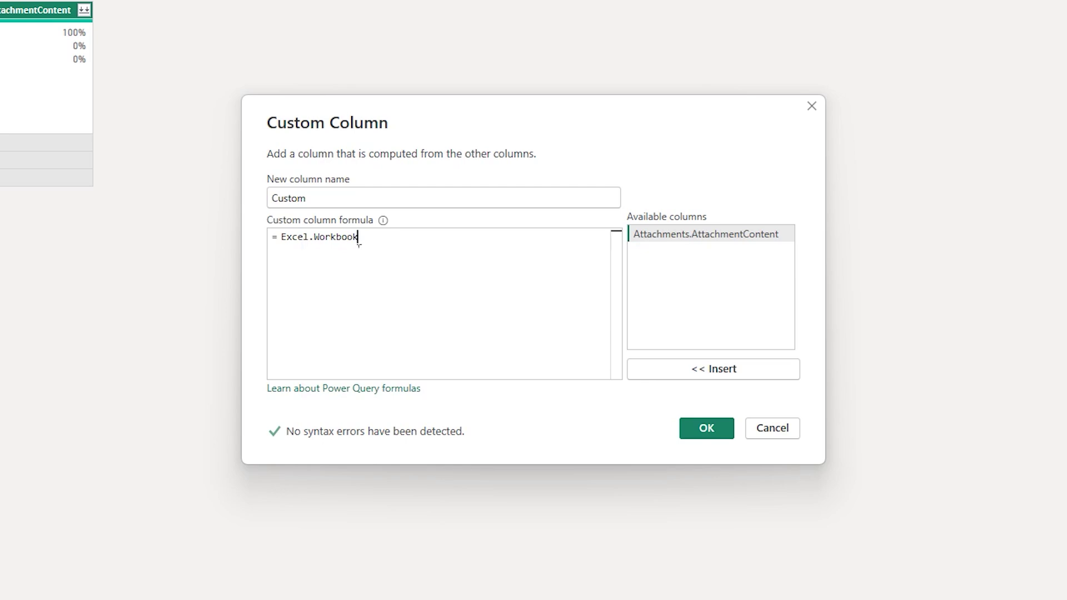
Change the formula to Csv.Document([Attachments.AttachmentContent]).
left_click_drag(395, 243, 296, 247)
key("BackSpace")
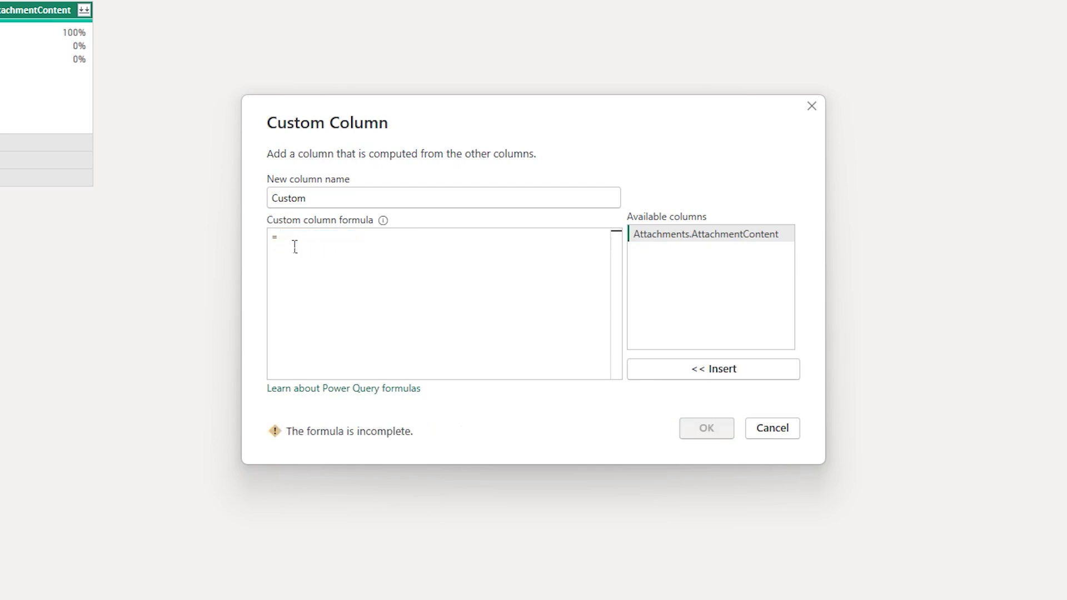
type("Csv")
key("Tab")
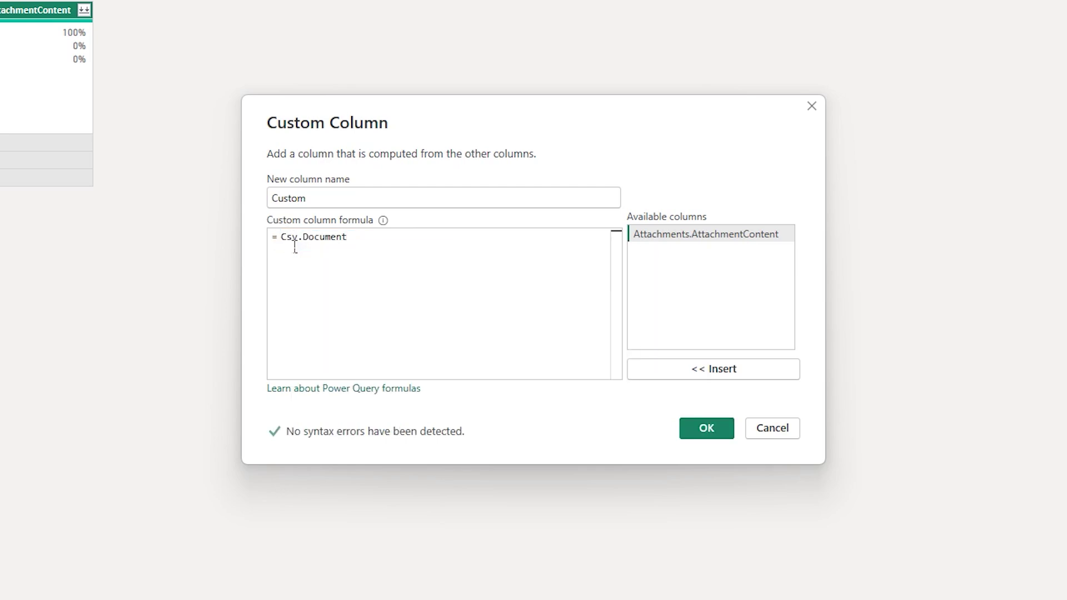
type("(")
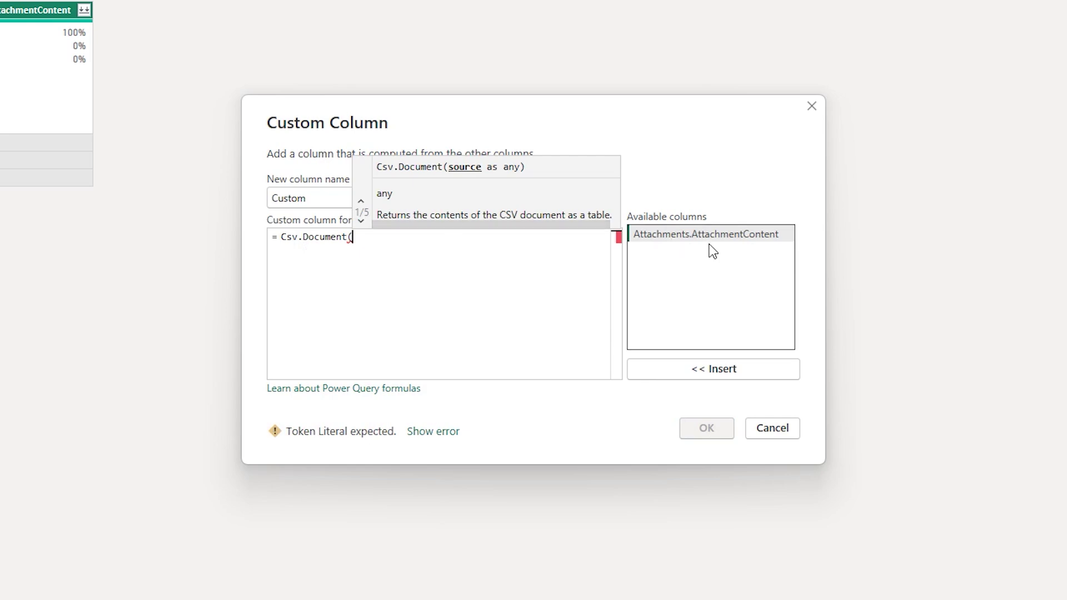
double_click(713, 240)
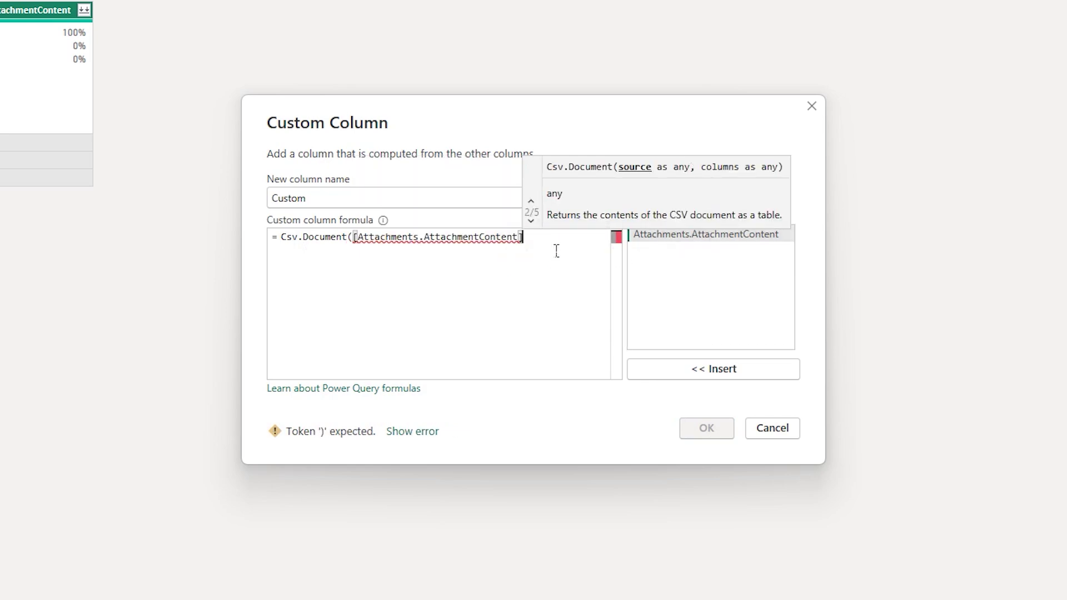
type(")")
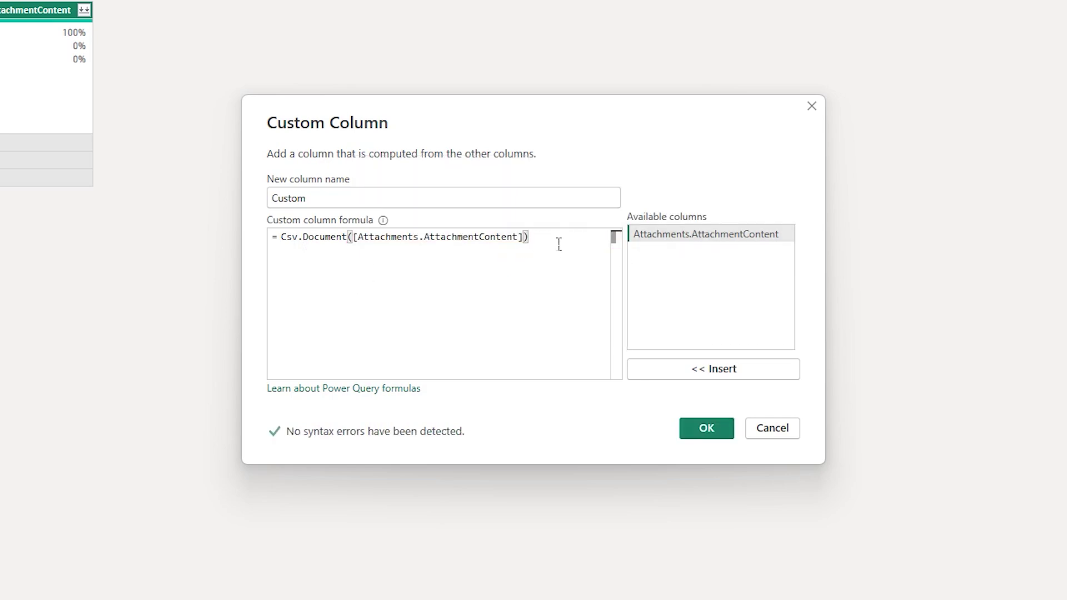
Replace the whole formula with Excel.Workbook([Attachments.AttachmentContent]).
left_click_drag(559, 244, 279, 240)
type("E")
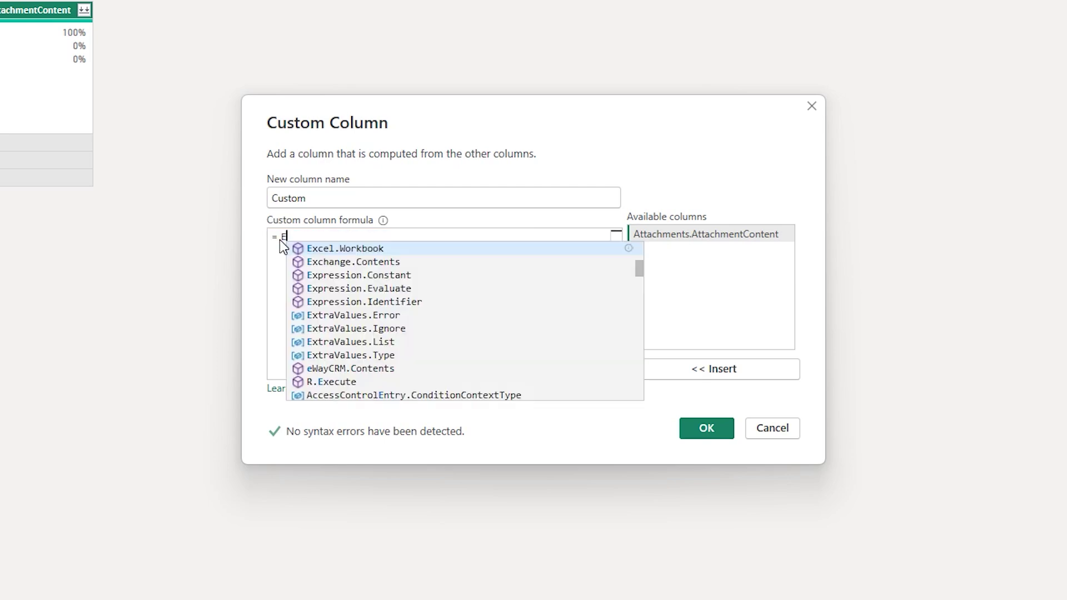
key("Tab")
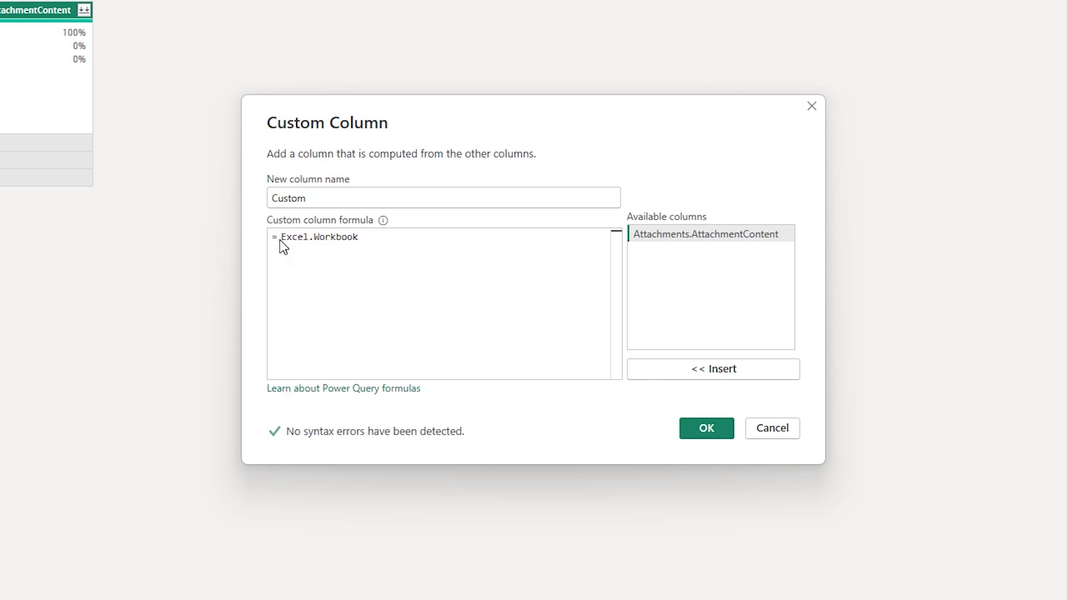
type("(")
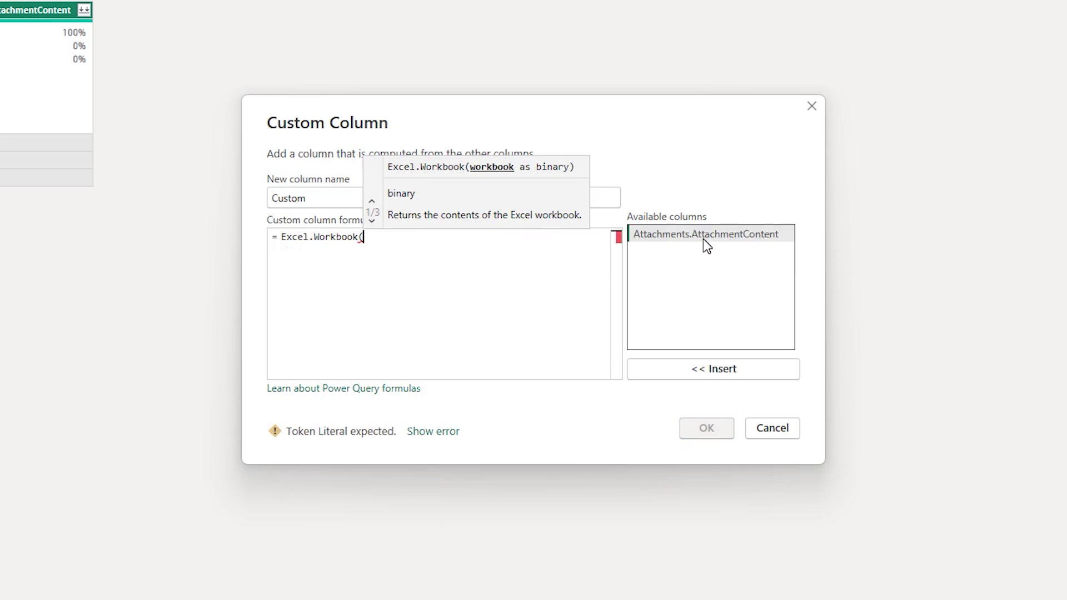
double_click(704, 236)
type(")")
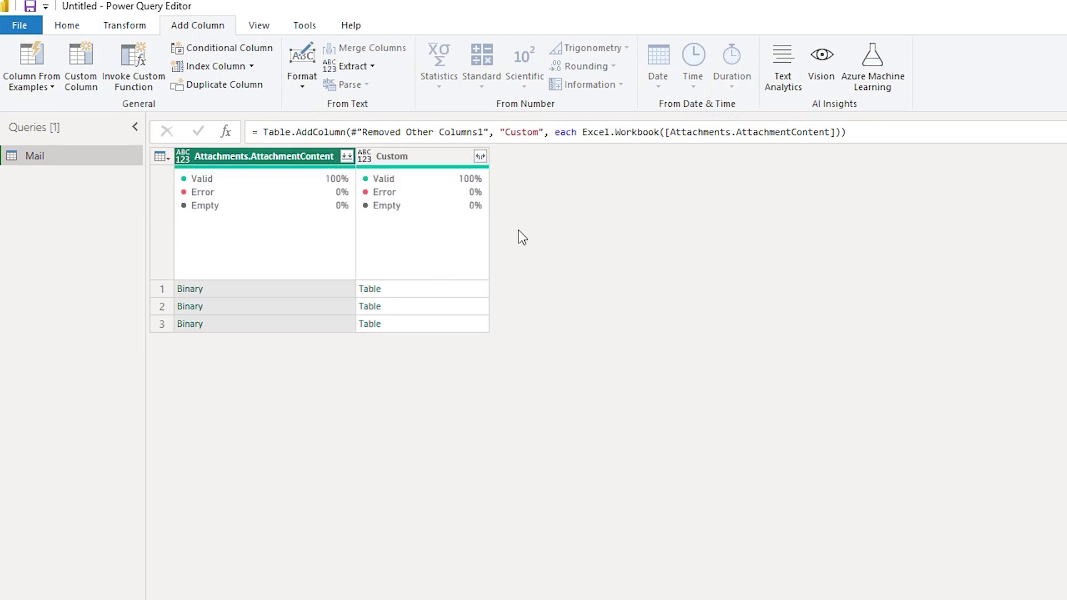
Expand the Custom column, keep only Custom.Data, then expand all of its sheet columns.
left_click(480, 157)
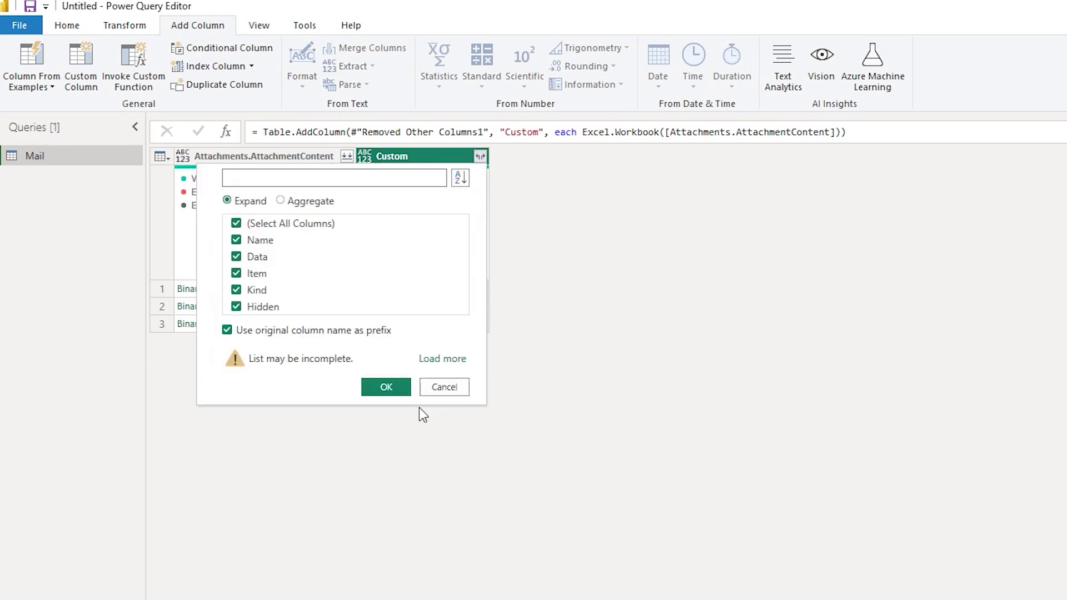
left_click(387, 388)
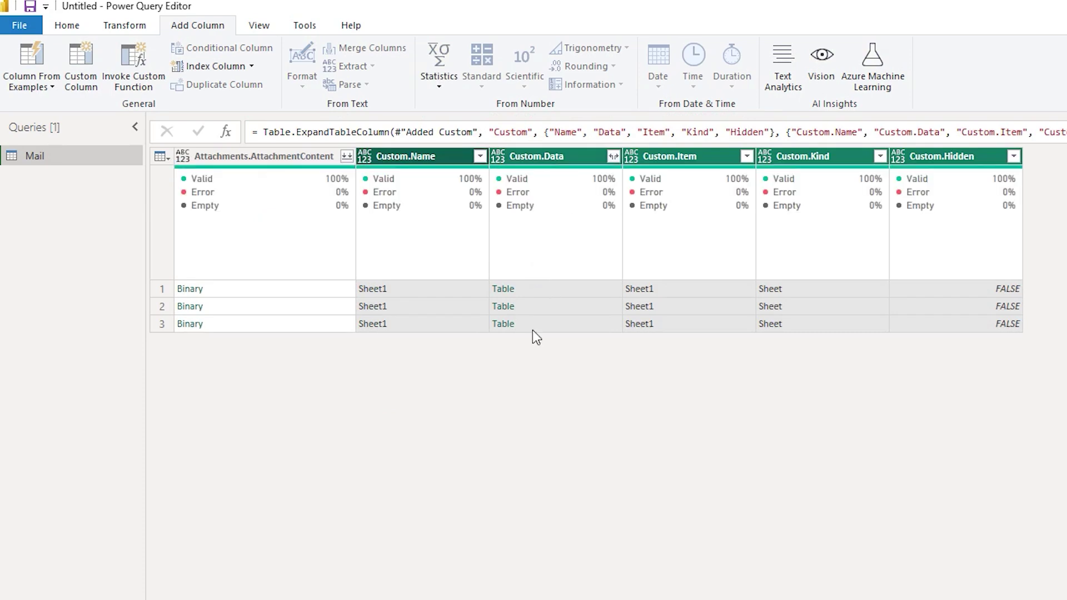
left_click(552, 163)
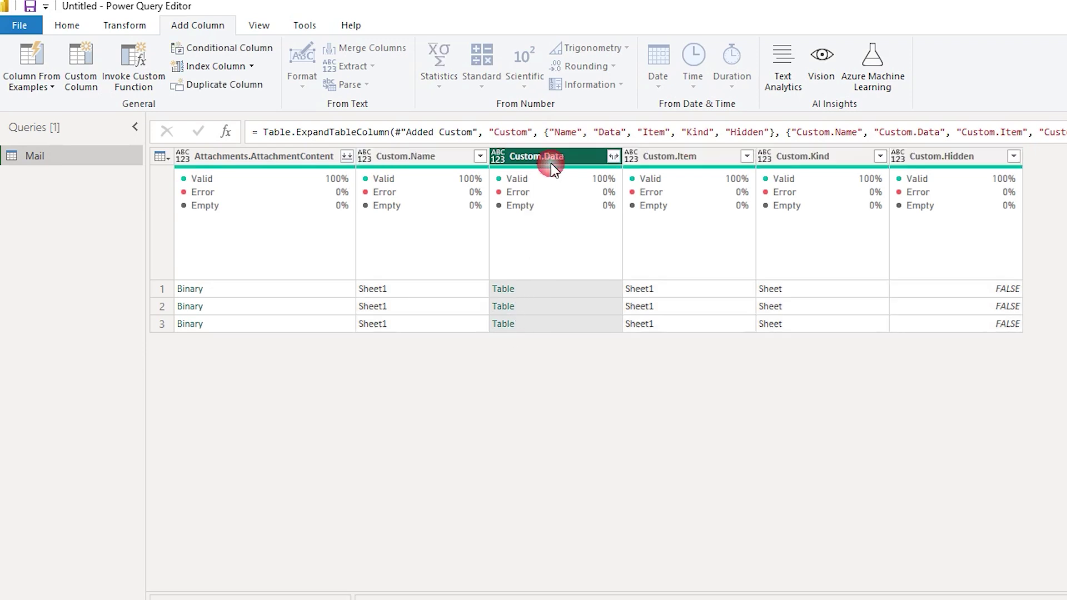
right_click(556, 158)
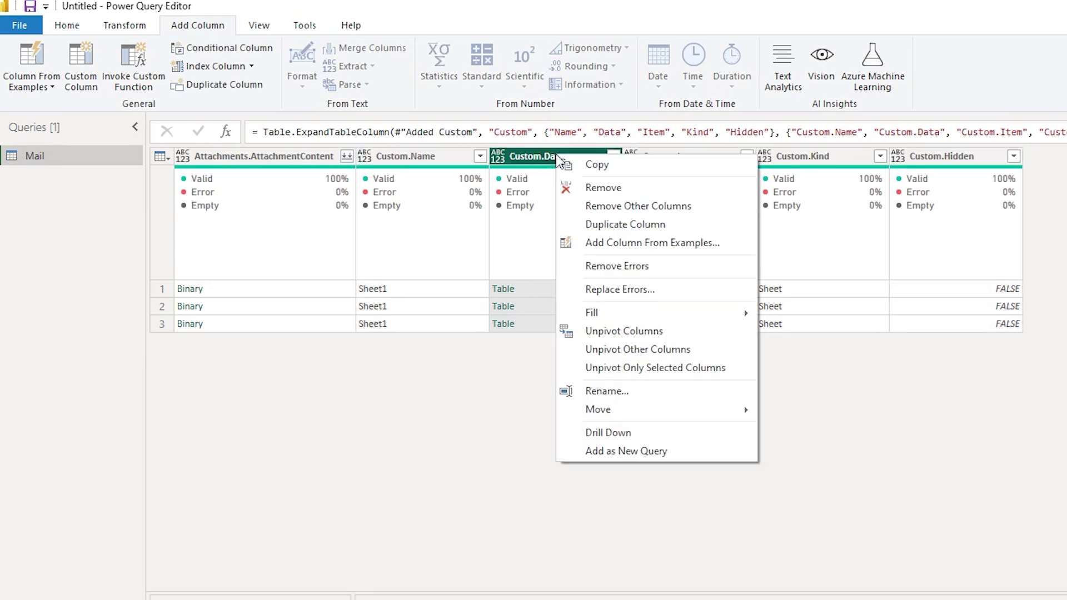
left_click(610, 206)
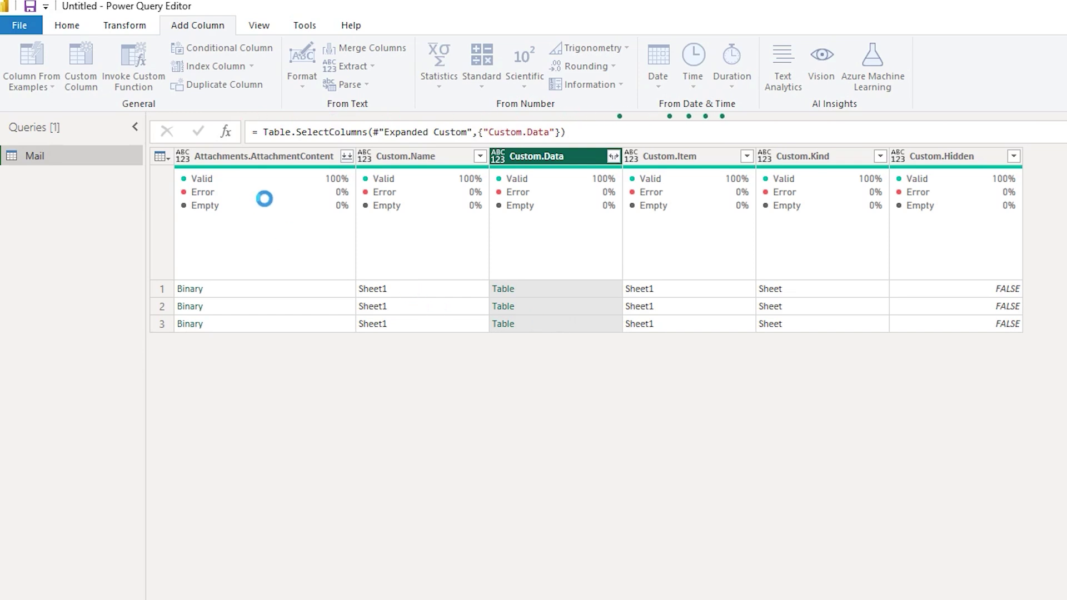
left_click(299, 158)
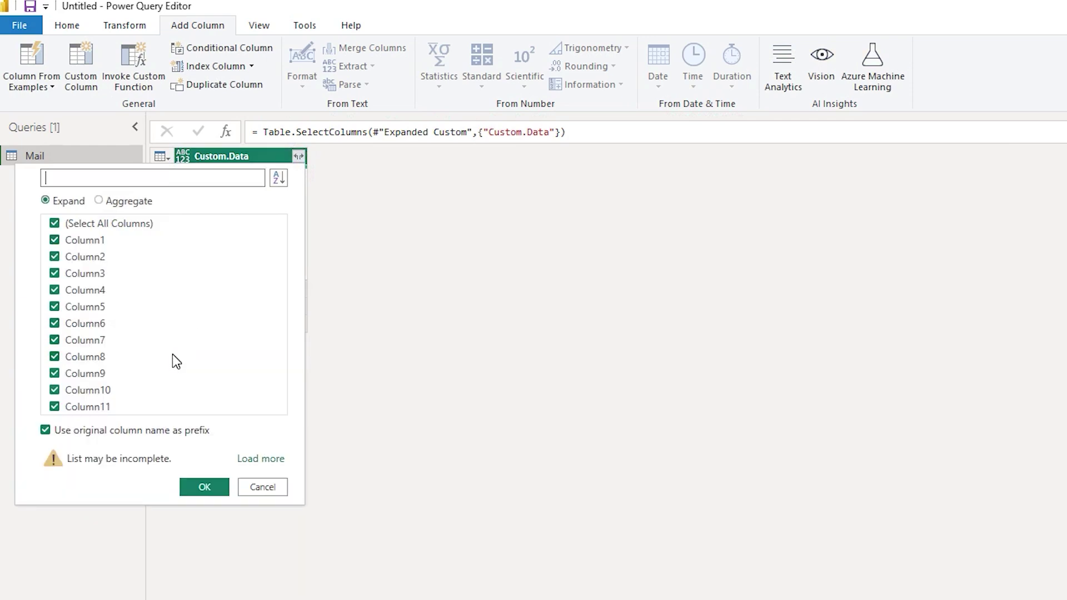
left_click(205, 488)
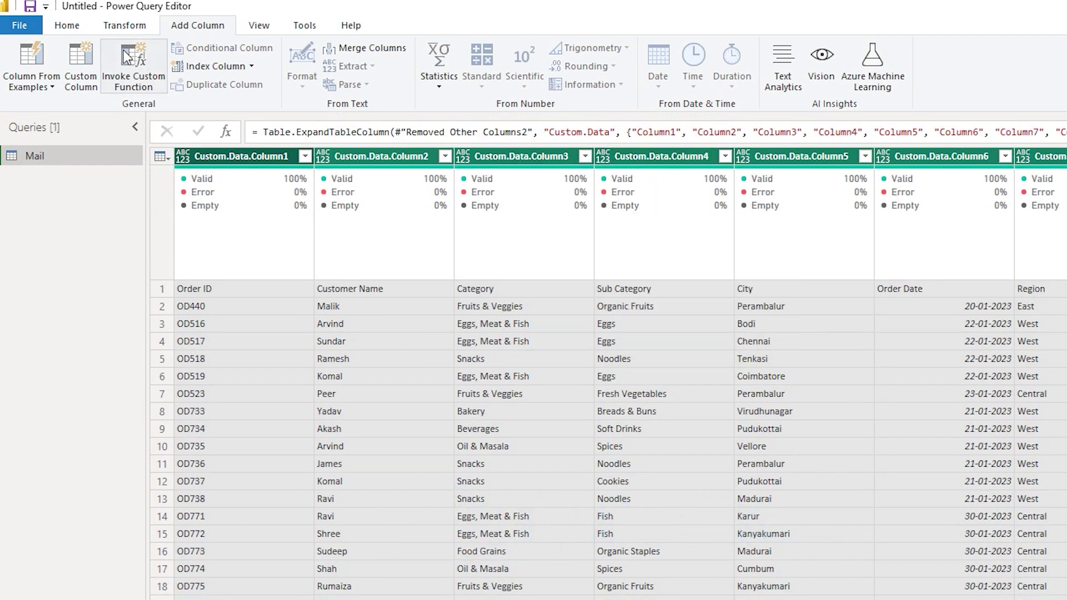
Promote the first row to headers and filter Category to show only 'Category' rows.
left_click(67, 25)
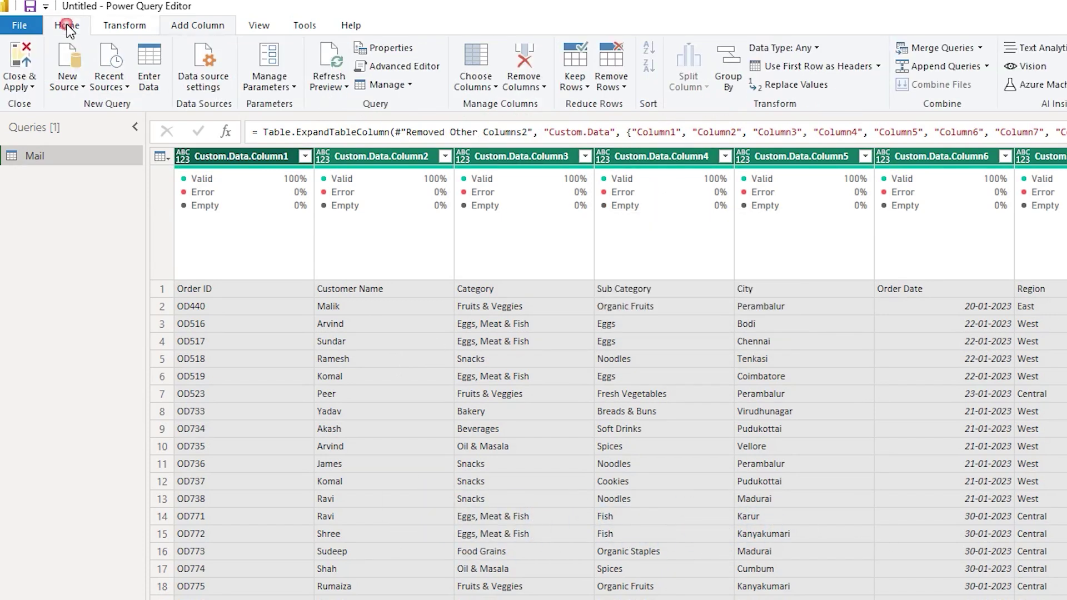
left_click(805, 71)
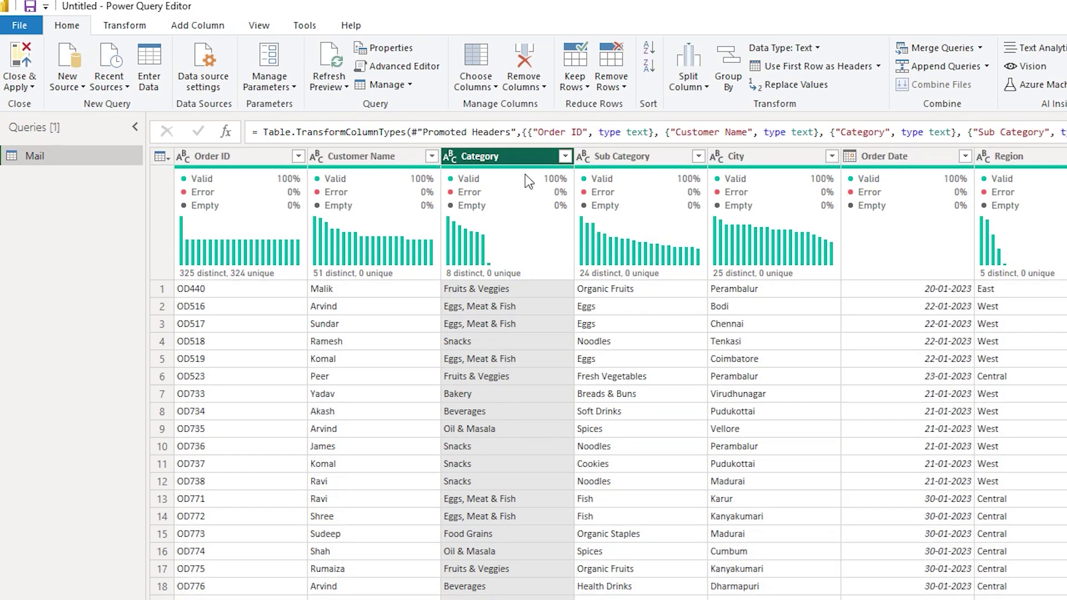
left_click(565, 157)
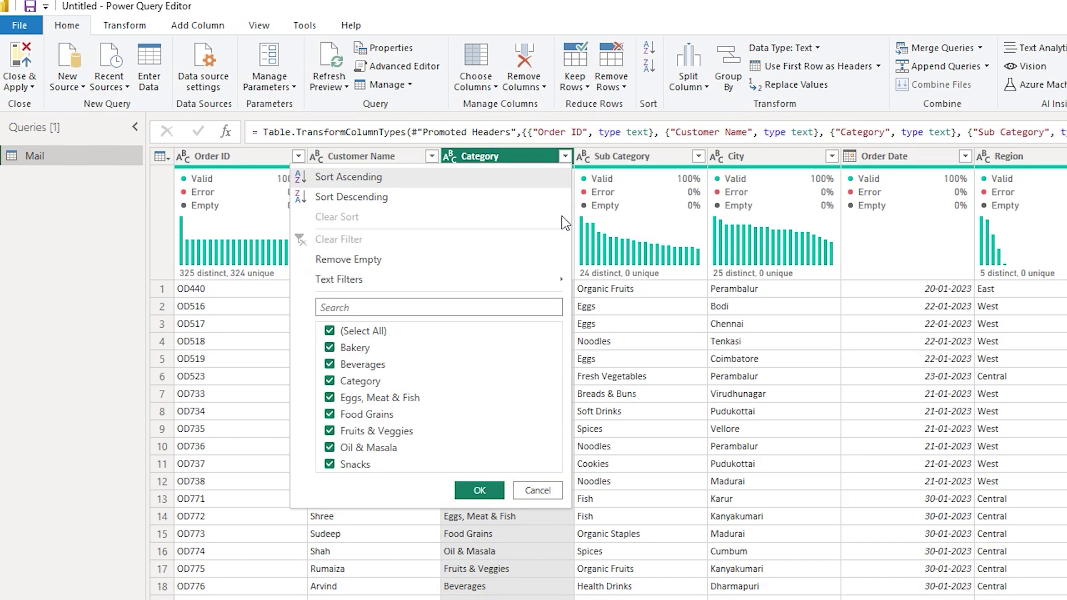
left_click(330, 332)
left_click(330, 381)
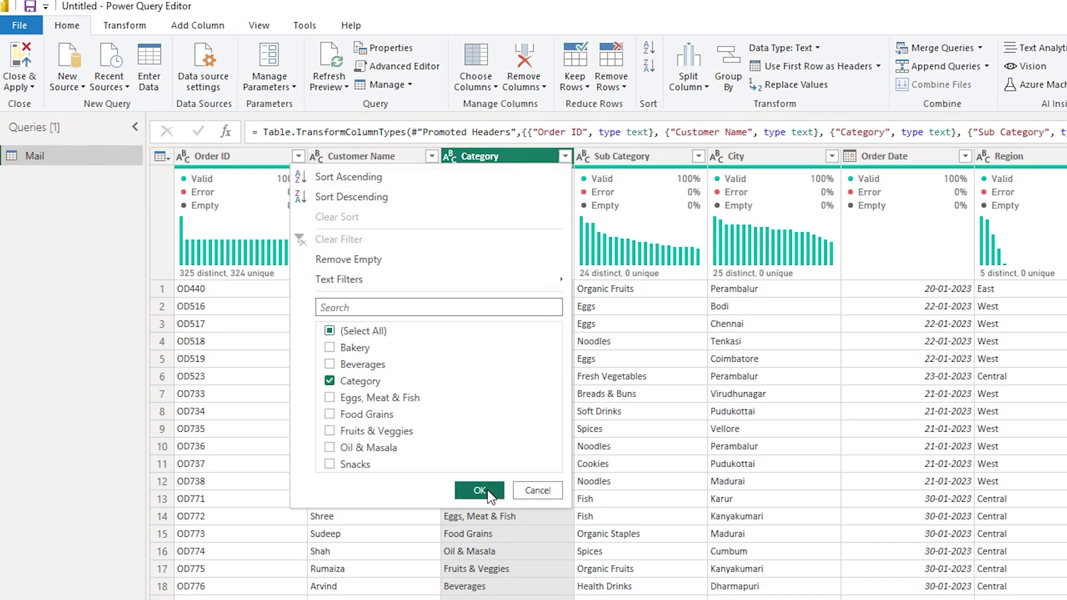
left_click(479, 490)
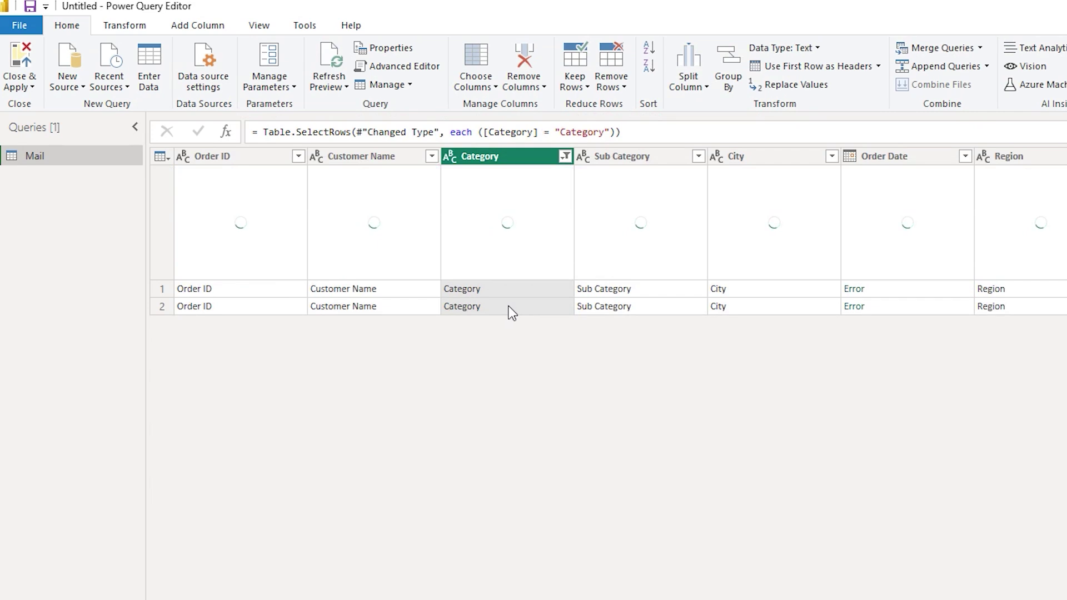
Change the Category filter to exclude the 'Category' value, then Close & Apply.
left_click(564, 157)
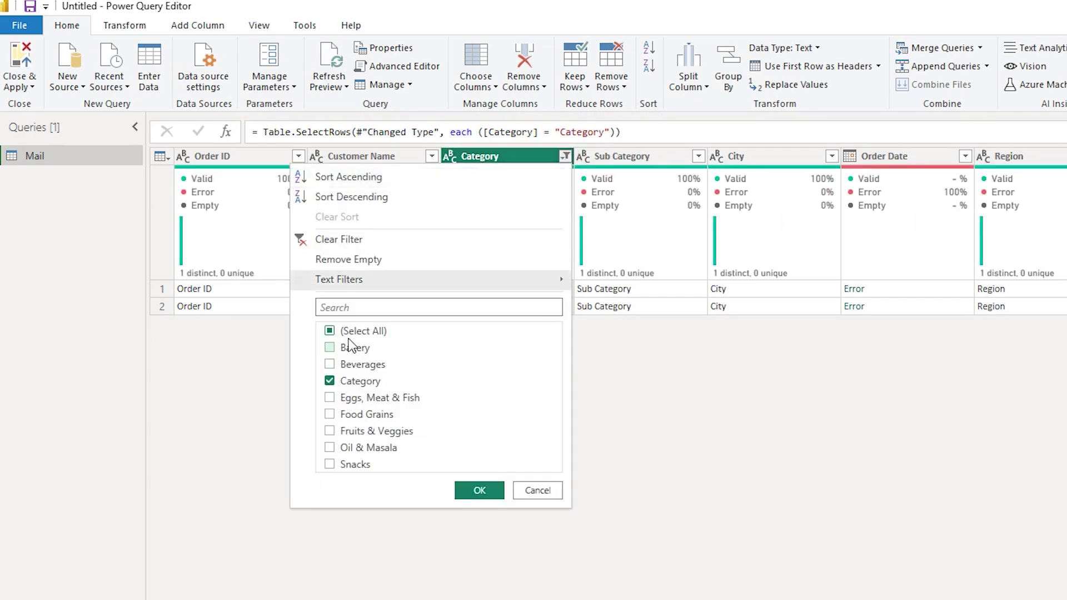
left_click(330, 332)
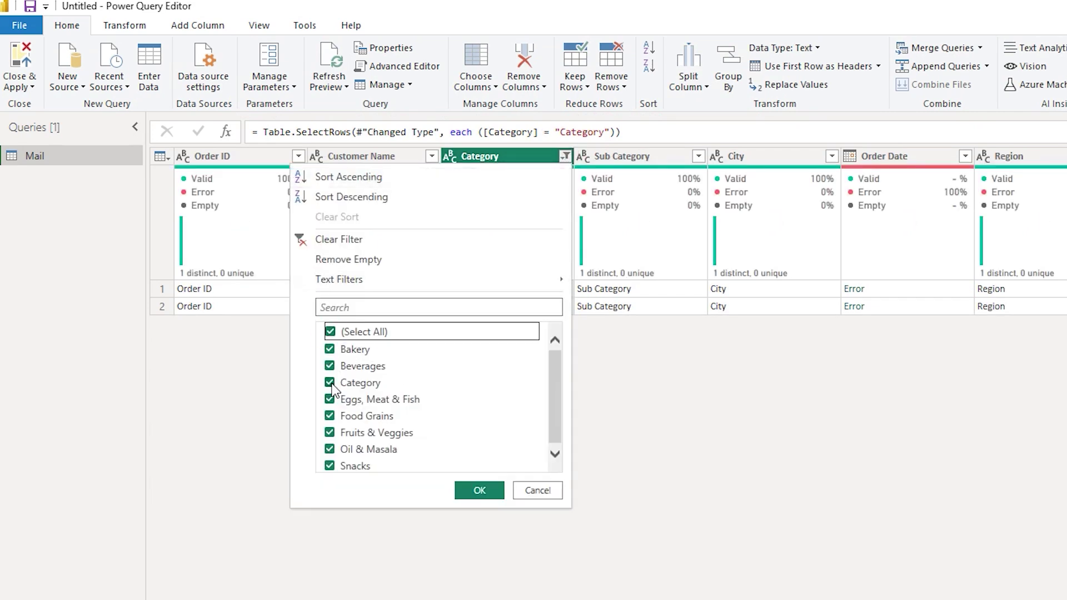
left_click(329, 383)
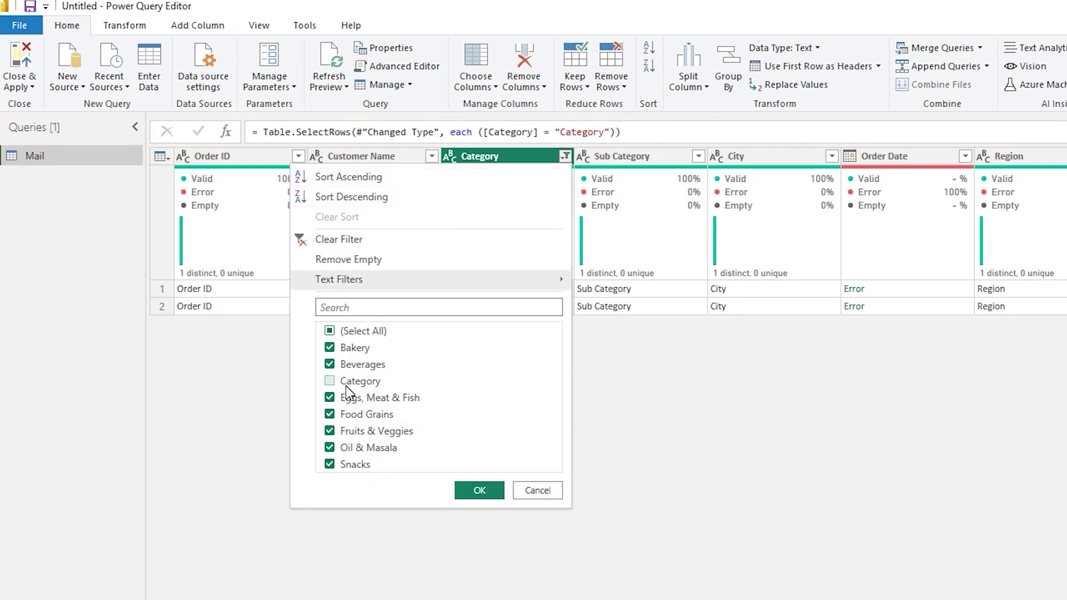
left_click(488, 496)
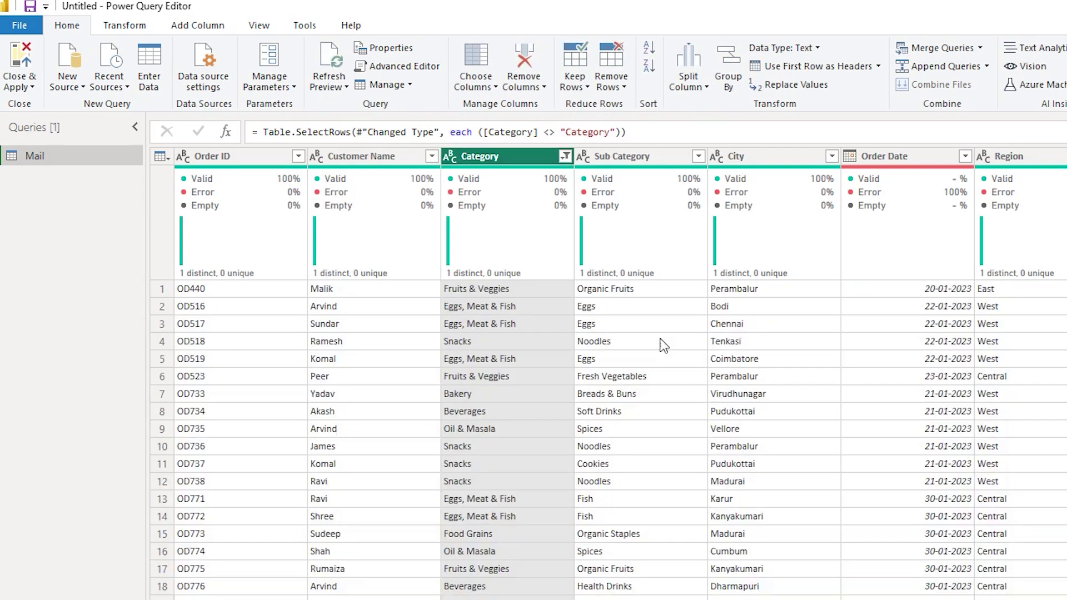
left_click(19, 84)
left_click(35, 114)
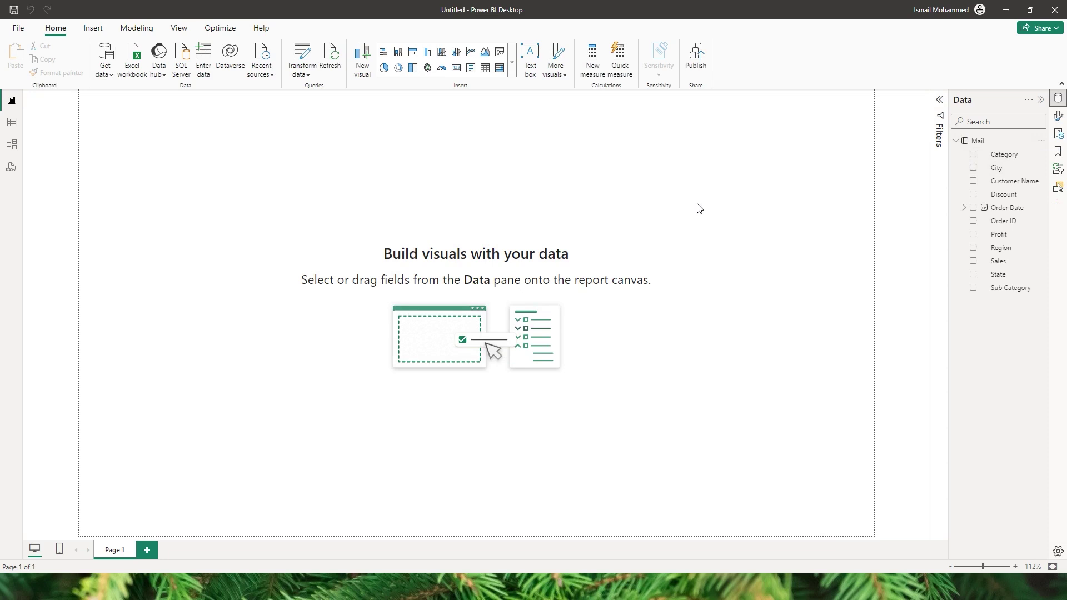
Add Order Date and Sales to a new visual and change Sales to Whole number type.
left_click(973, 208)
left_click(973, 260)
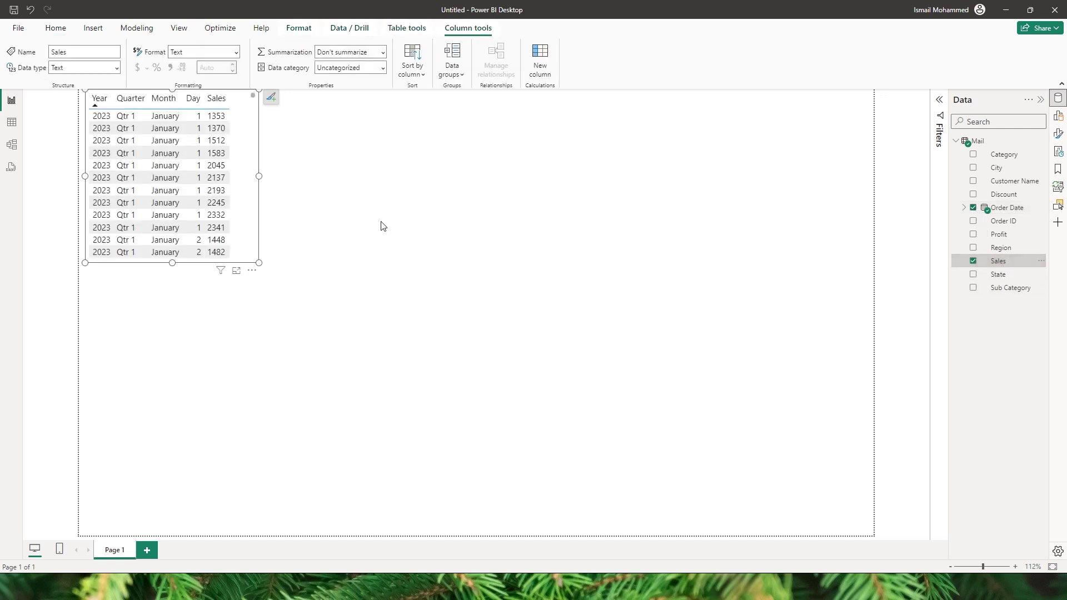
left_click(118, 70)
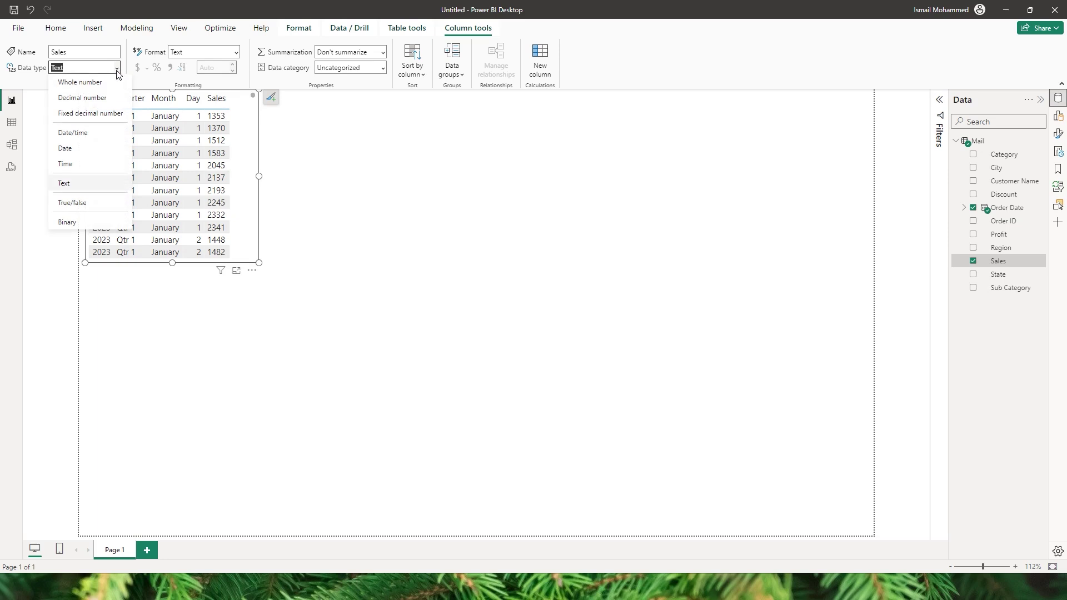
left_click(88, 87)
left_click(596, 337)
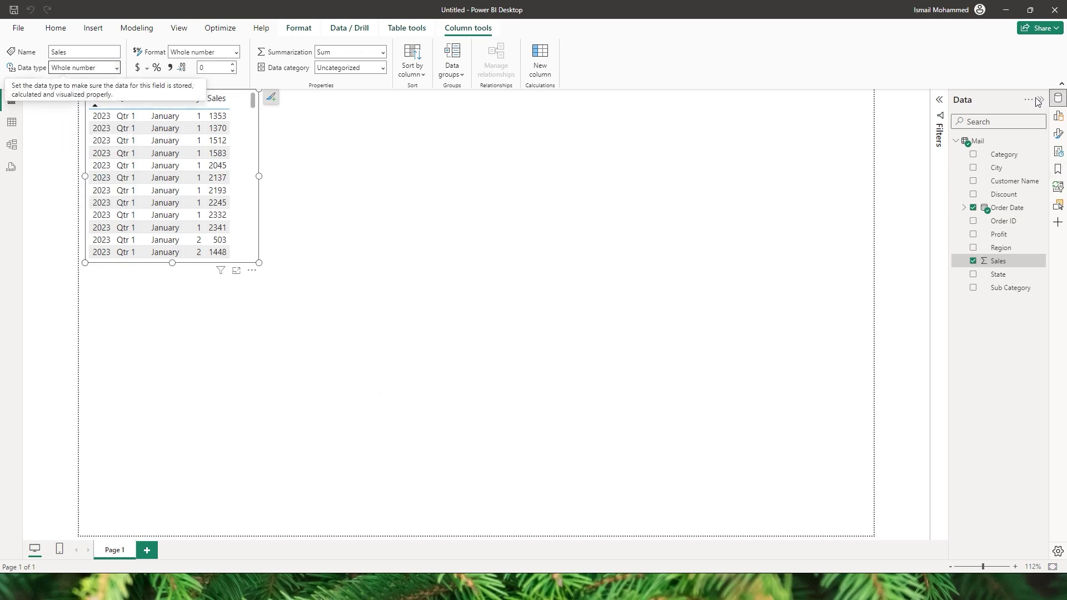
Turn the table visual into a bar chart.
left_click(1059, 116)
left_click(936, 130)
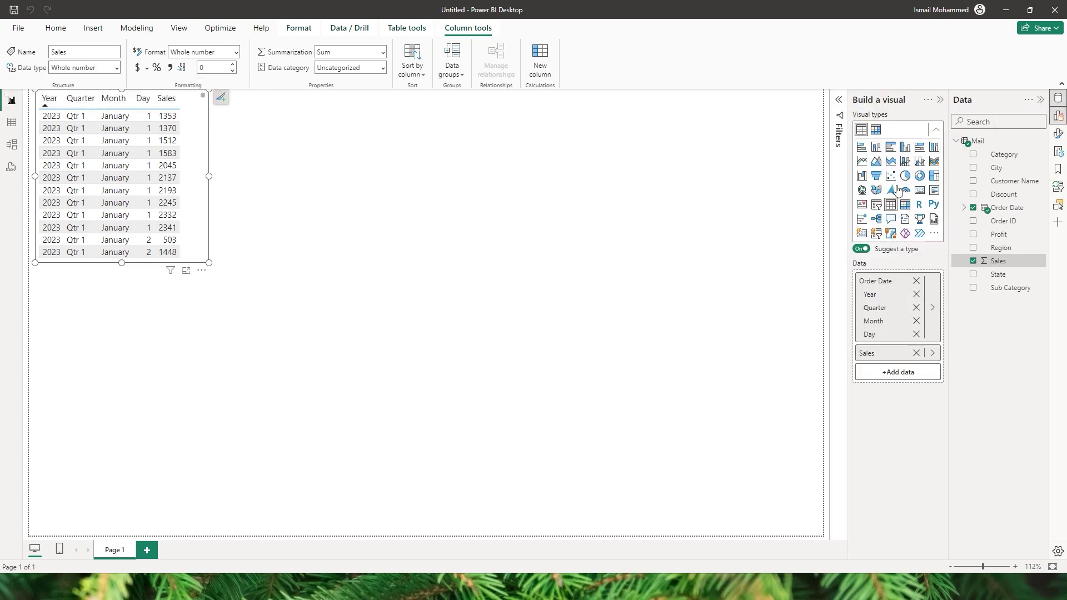
left_click(891, 147)
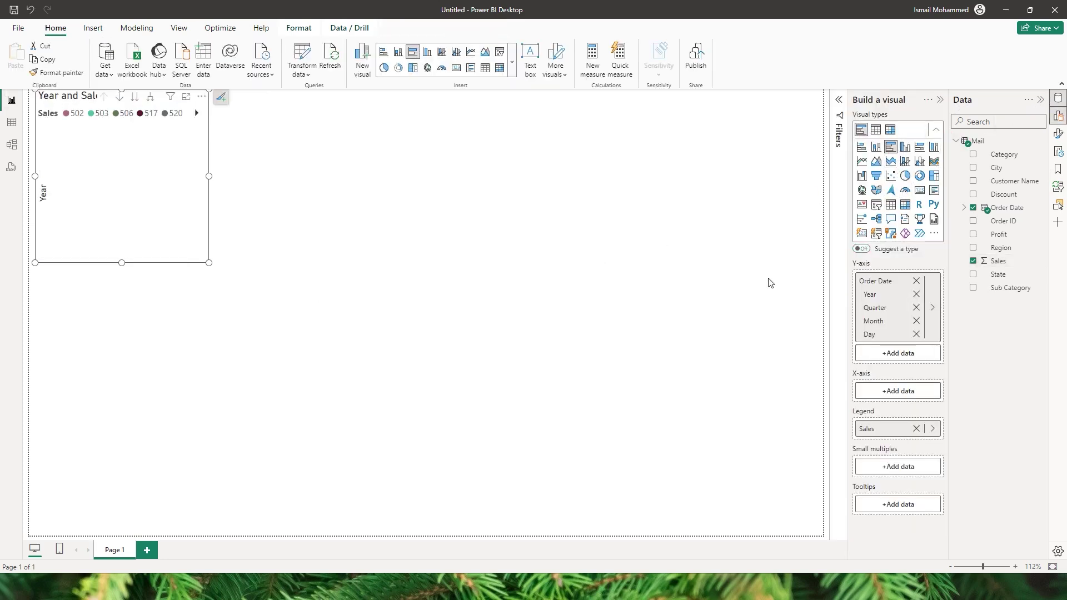
Put Sum of Sales on the value axis, enlarge the chart, and make it a clustered column chart.
left_click_drag(870, 429, 883, 392)
left_click_drag(216, 269, 505, 404)
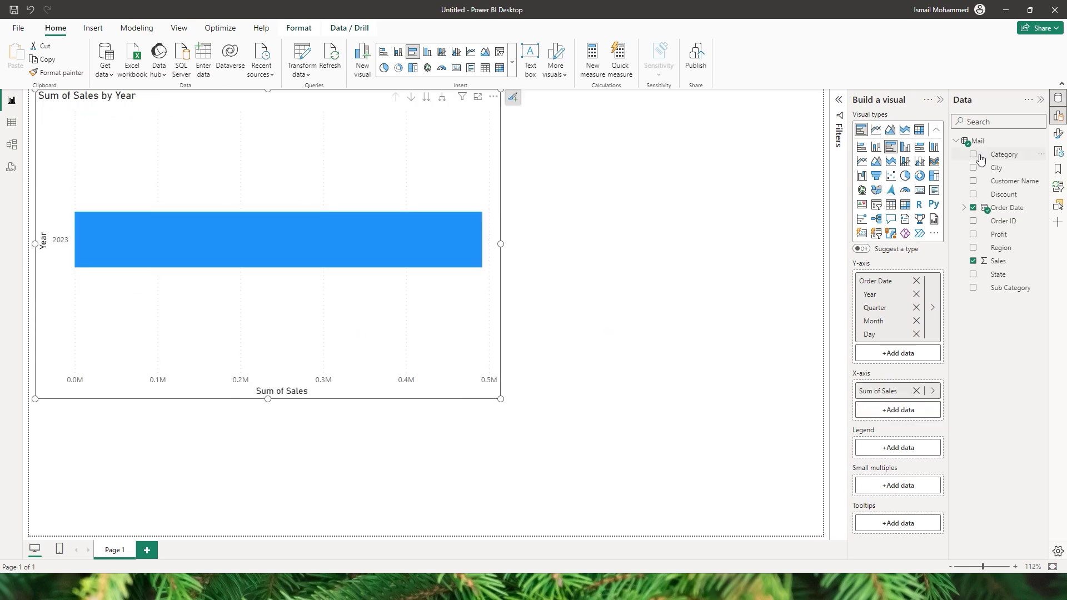
left_click(907, 148)
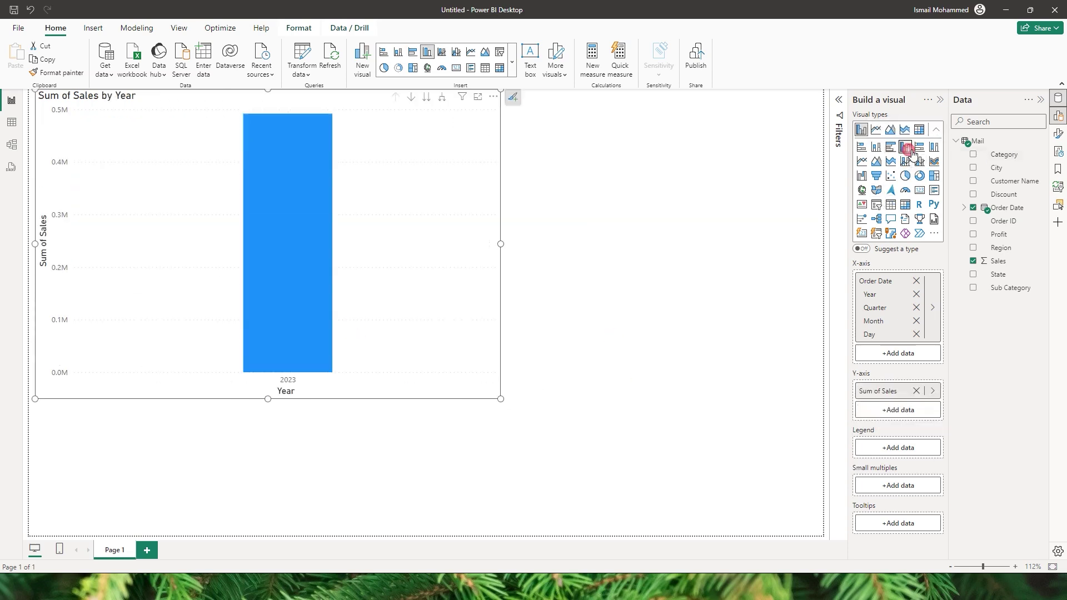
Expand the chart down to quarters and then months, and move it toward the page centre.
right_click(394, 216)
left_click(439, 253)
right_click(421, 239)
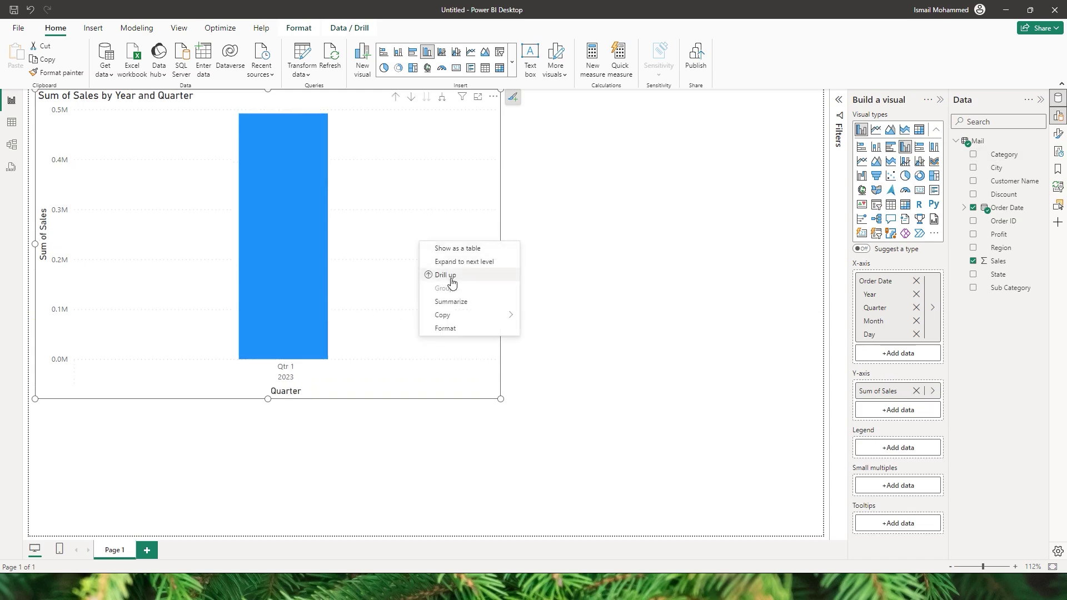
left_click(438, 271)
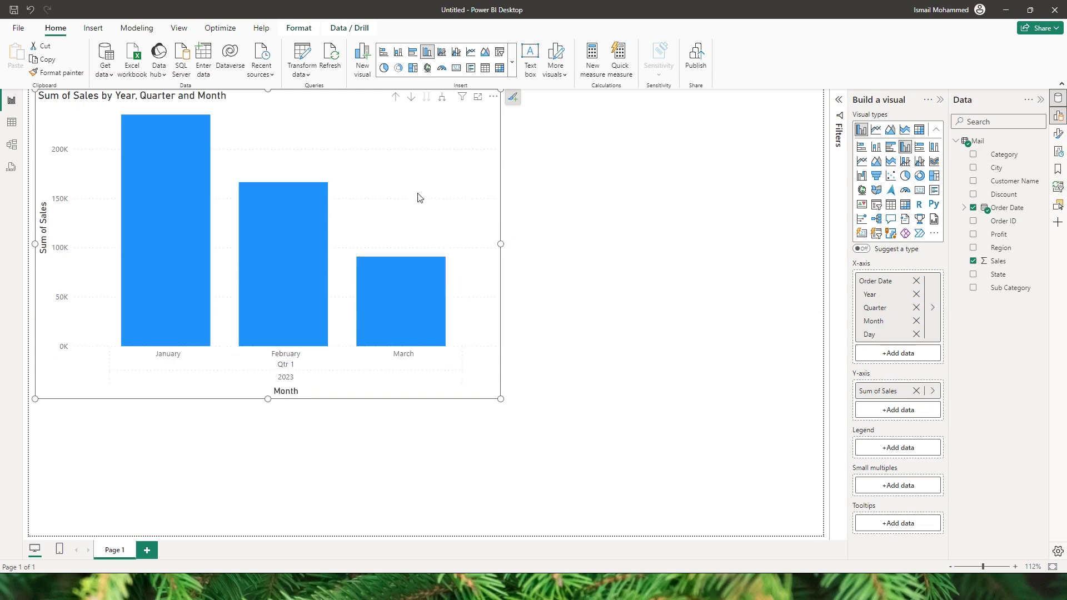
left_click_drag(417, 198, 542, 222)
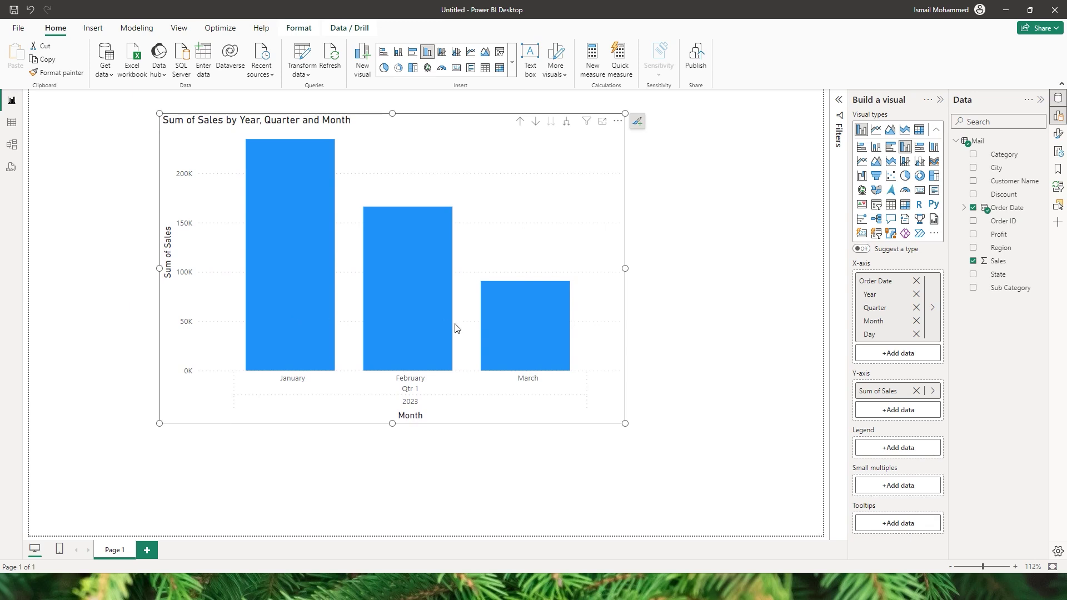
left_click(637, 121)
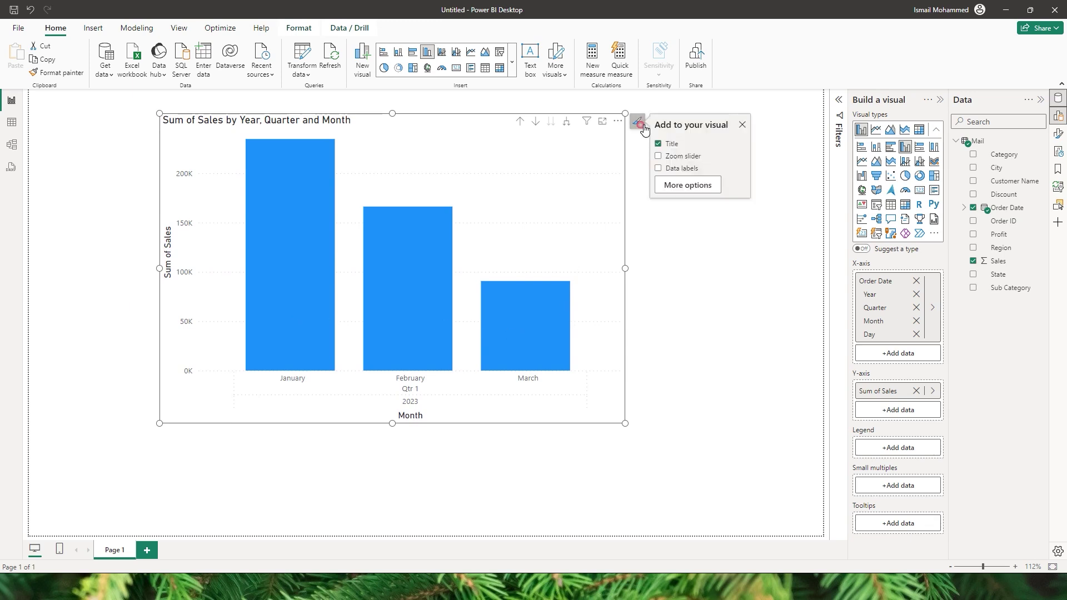
Show data labels on the bars, then move Outlook's Sales Report Dec email into Sales Reports.
left_click(660, 169)
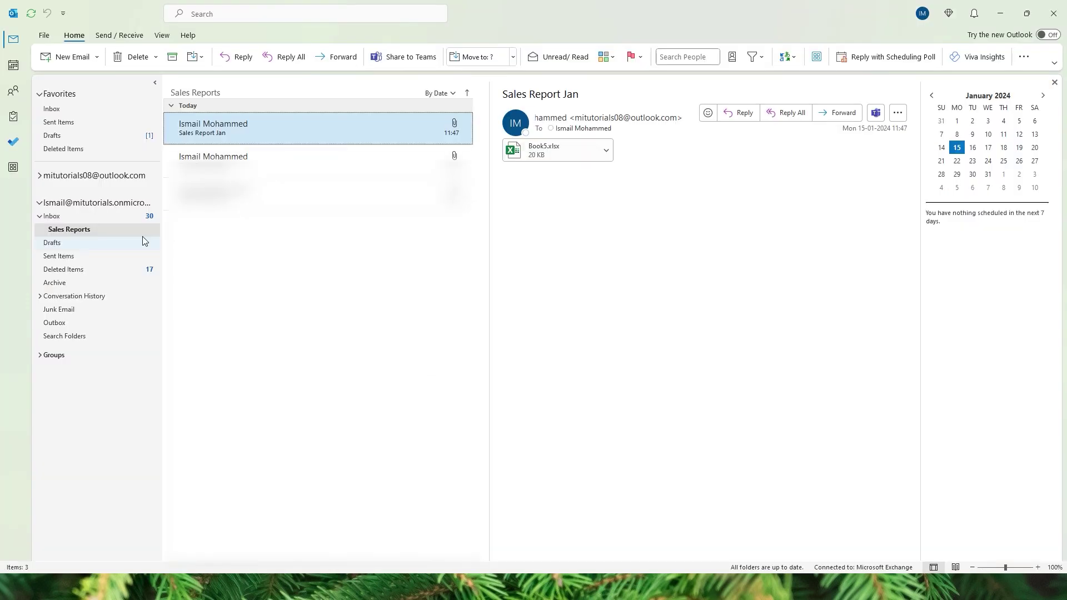
left_click(98, 221)
left_click(257, 142)
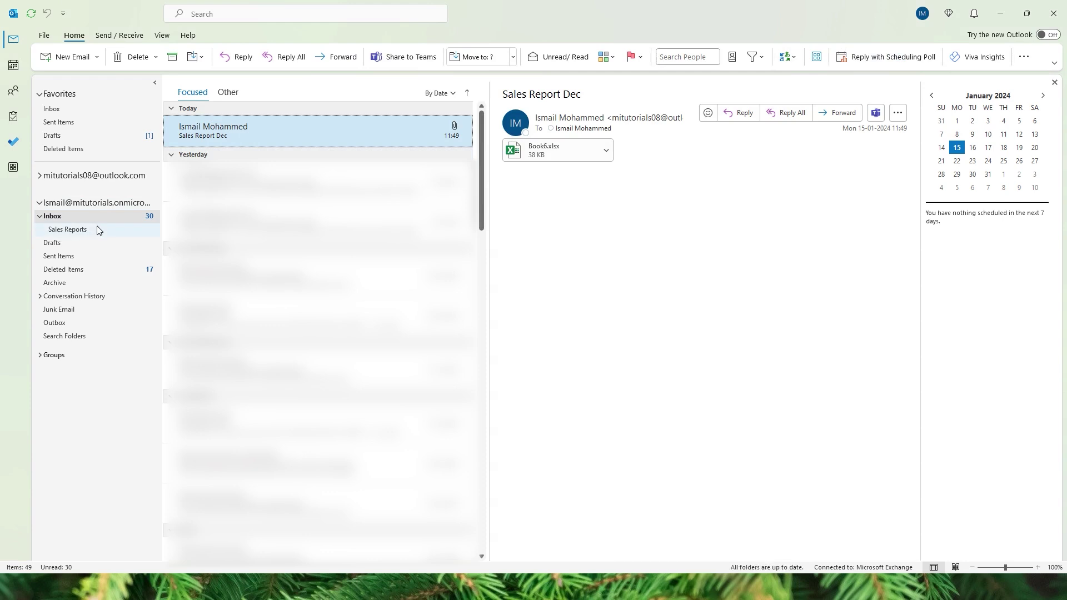
left_click_drag(270, 133, 79, 229)
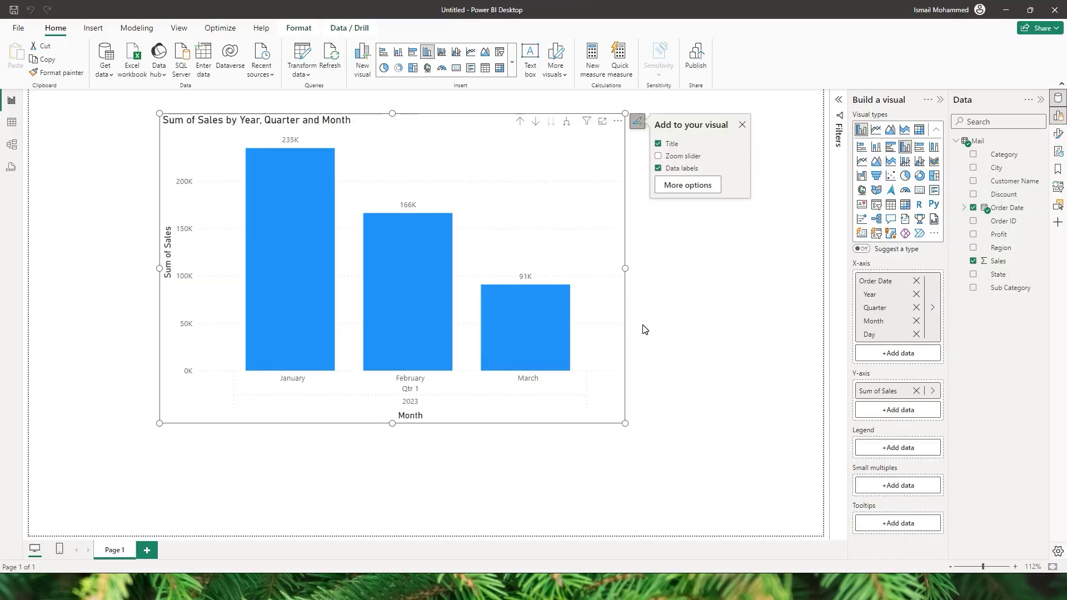
Refresh the Power BI data so the Mail query reloads the December report.
left_click(326, 59)
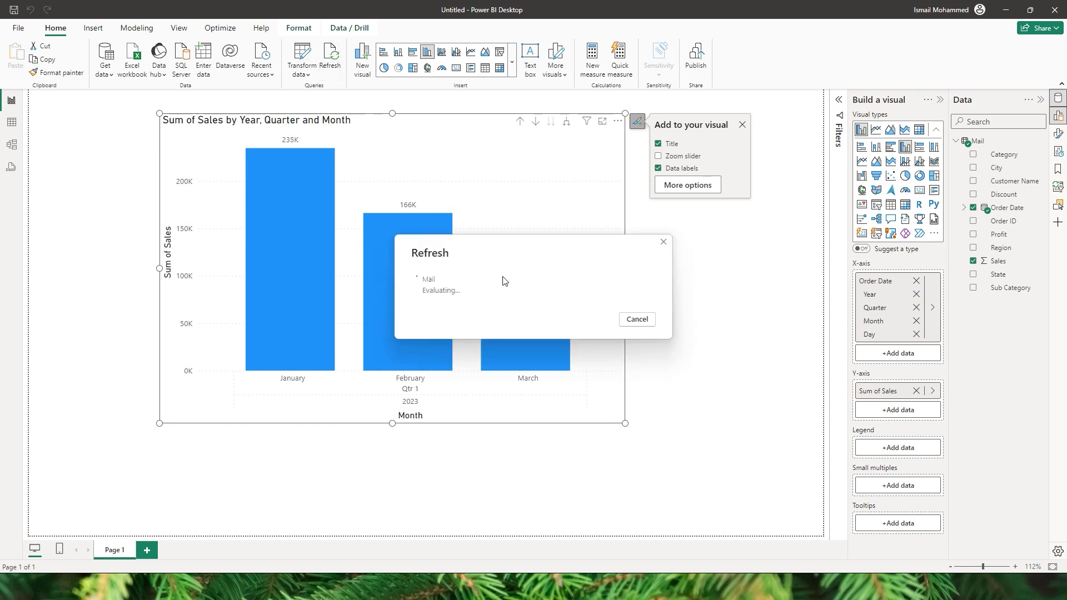